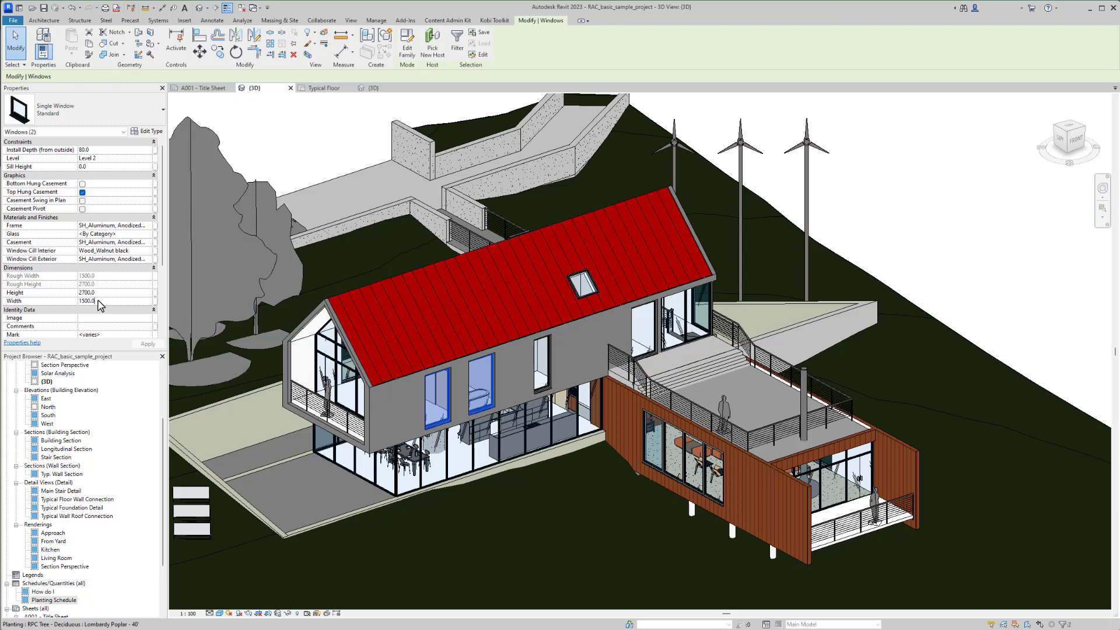
- Set the width of the two selected upper-floor windows to 1000 and apply the change
left_click(88, 301)
type("10")
left_click(145, 344)
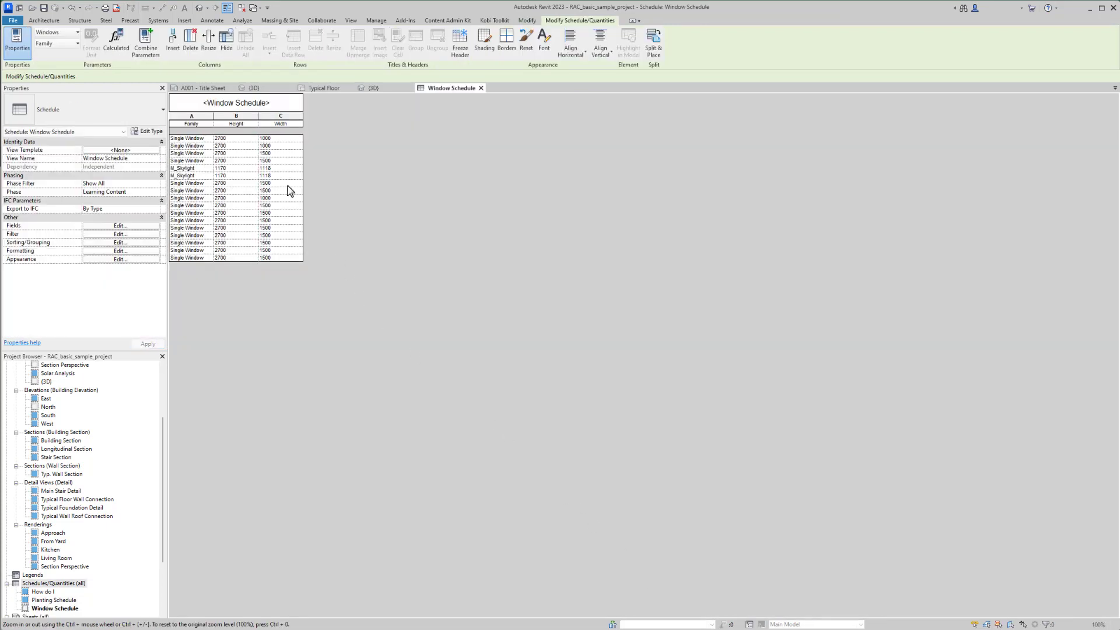
- Edit the Width value of a Single Window row in the Window Schedule
left_click(287, 186)
key("Return")
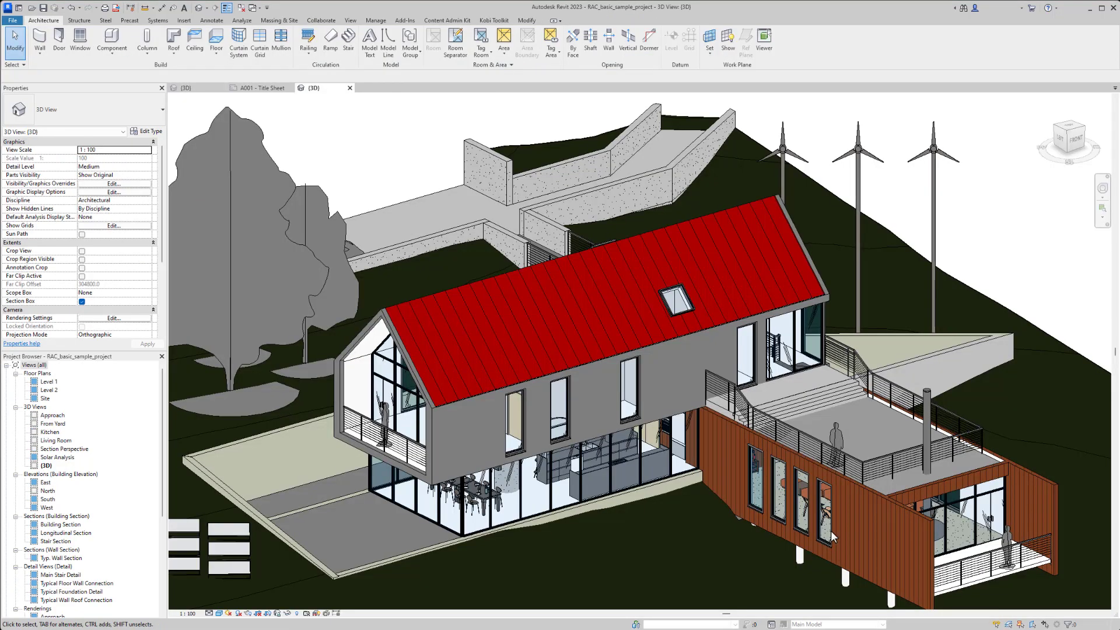
- Select the four windows in the wood-clad wall, examine their Width values in BIM Query, and close the query
left_click(830, 536)
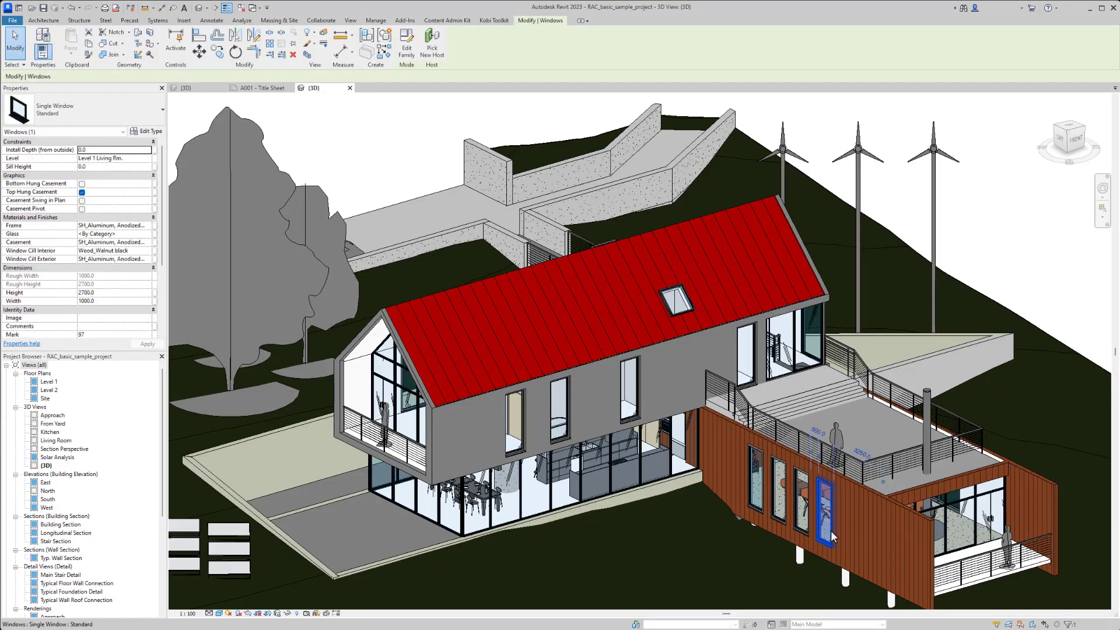
left_click(803, 507, "ctrl")
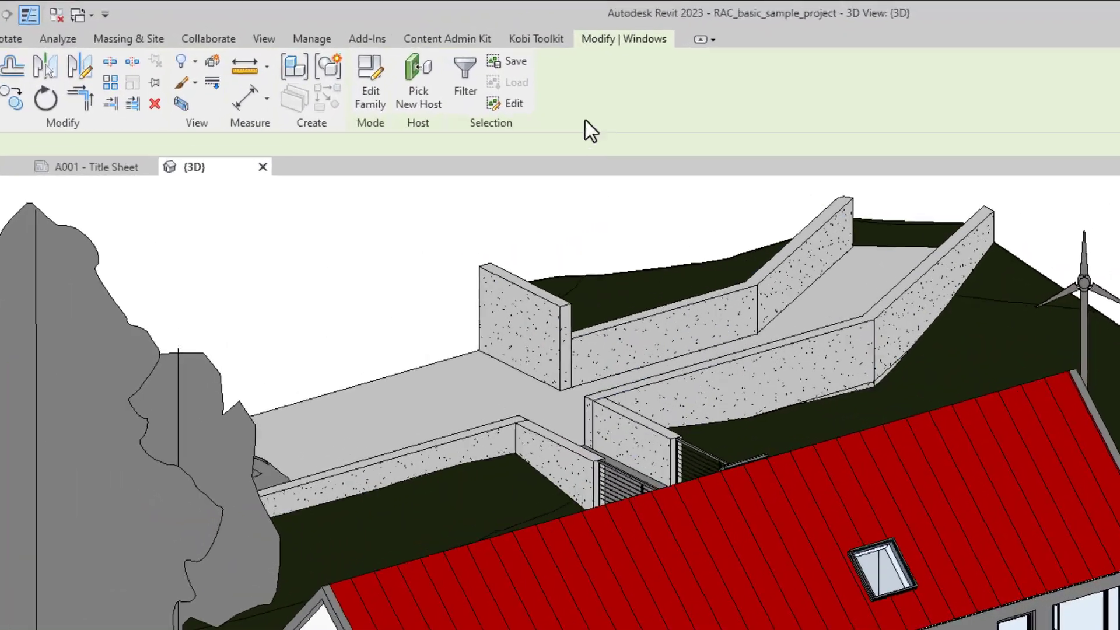
left_click(543, 42)
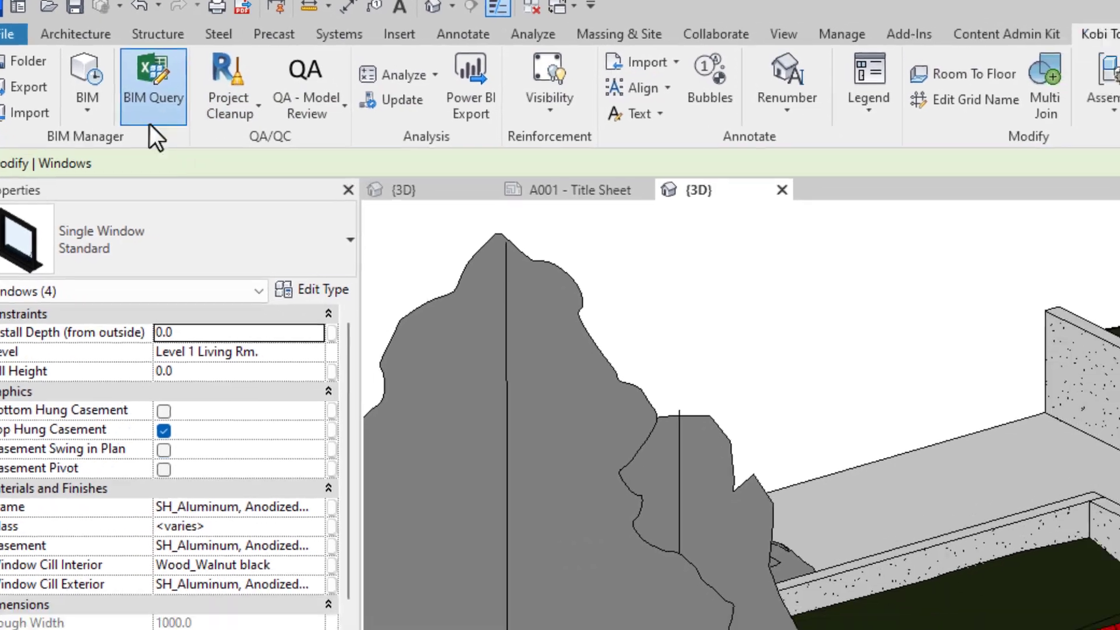
left_click(150, 119)
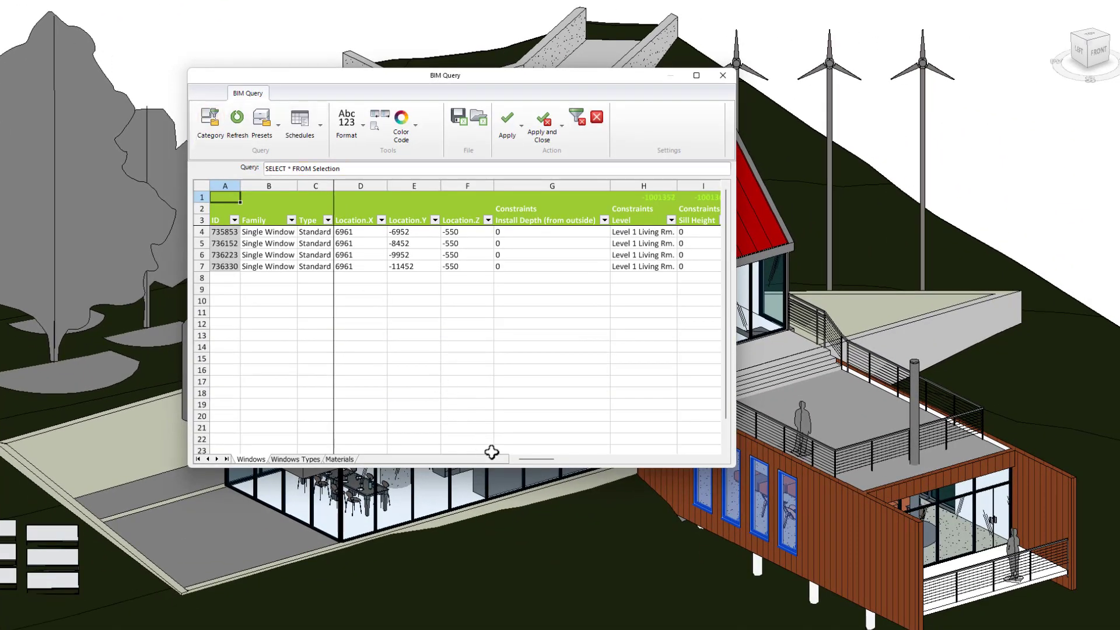
left_click_drag(519, 456, 563, 457)
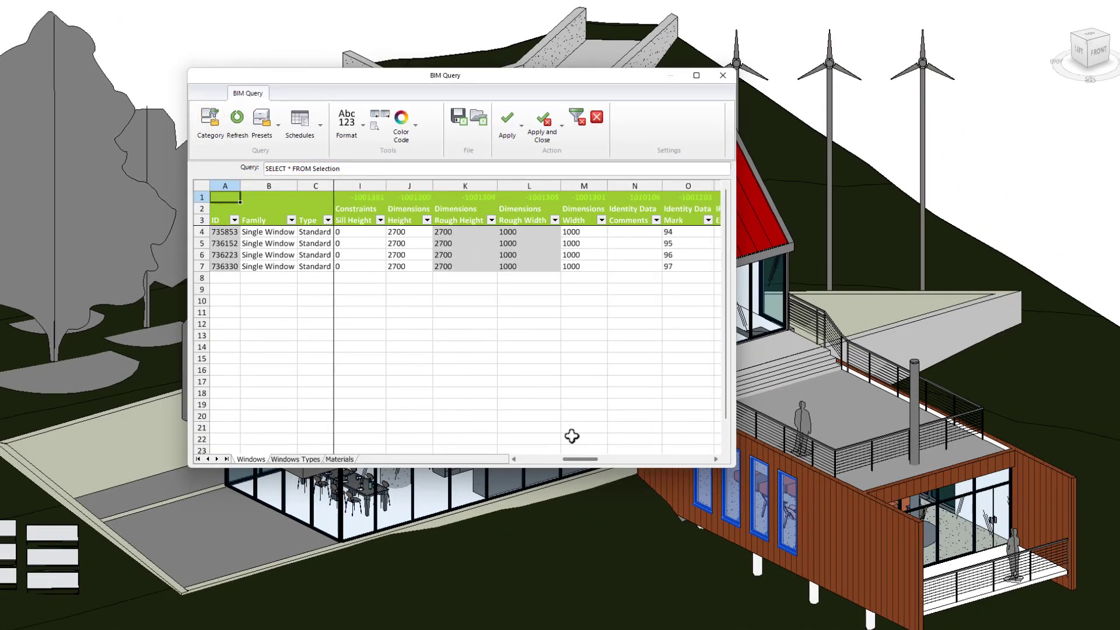
left_click_drag(600, 232, 605, 268)
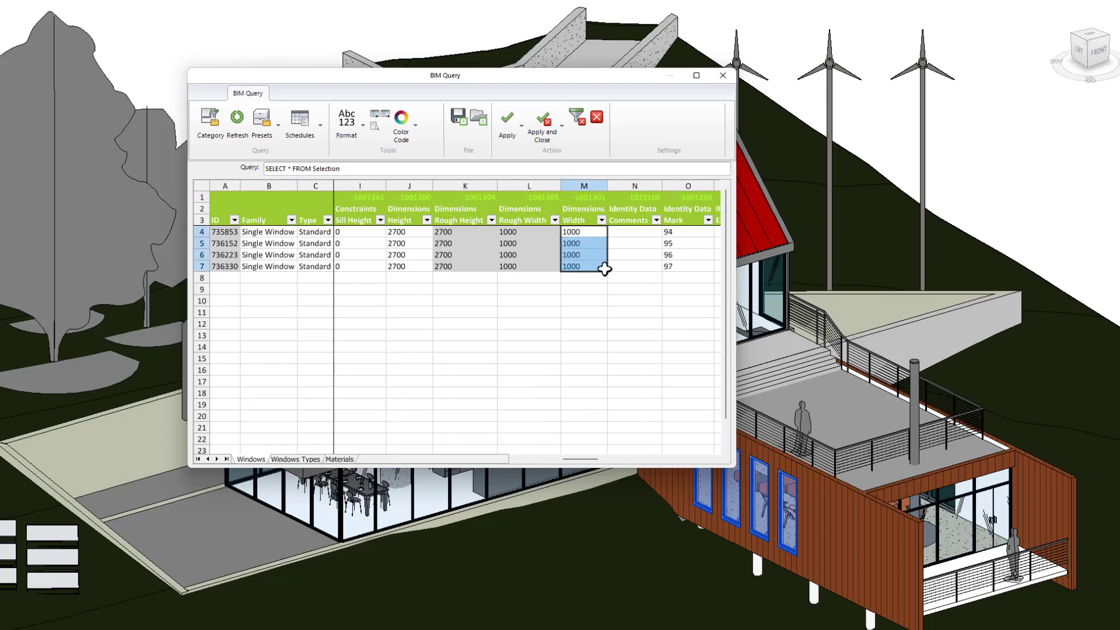
left_click(723, 75)
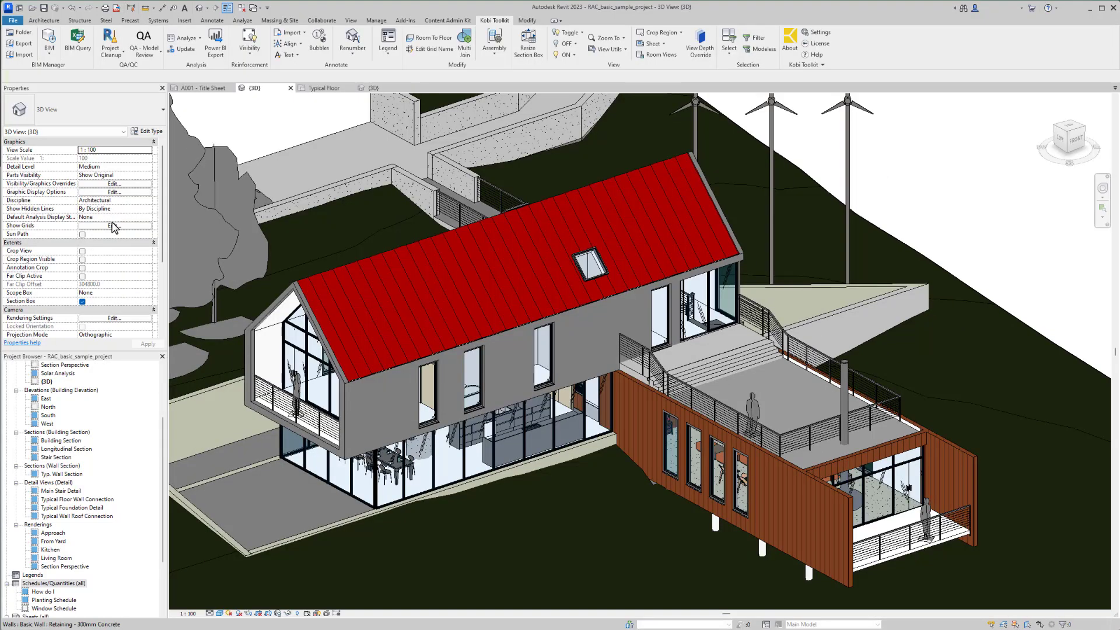
- Run a new BIM Query on the Windows model category to list all windows in the project
left_click(86, 54)
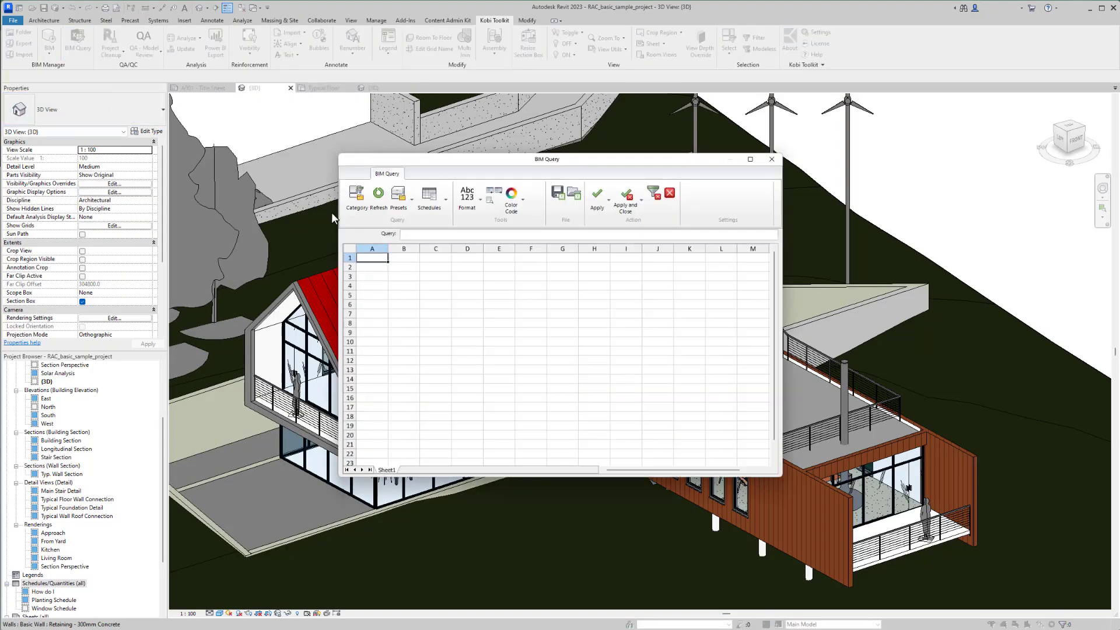
left_click(357, 198)
left_click(616, 208)
type("wind")
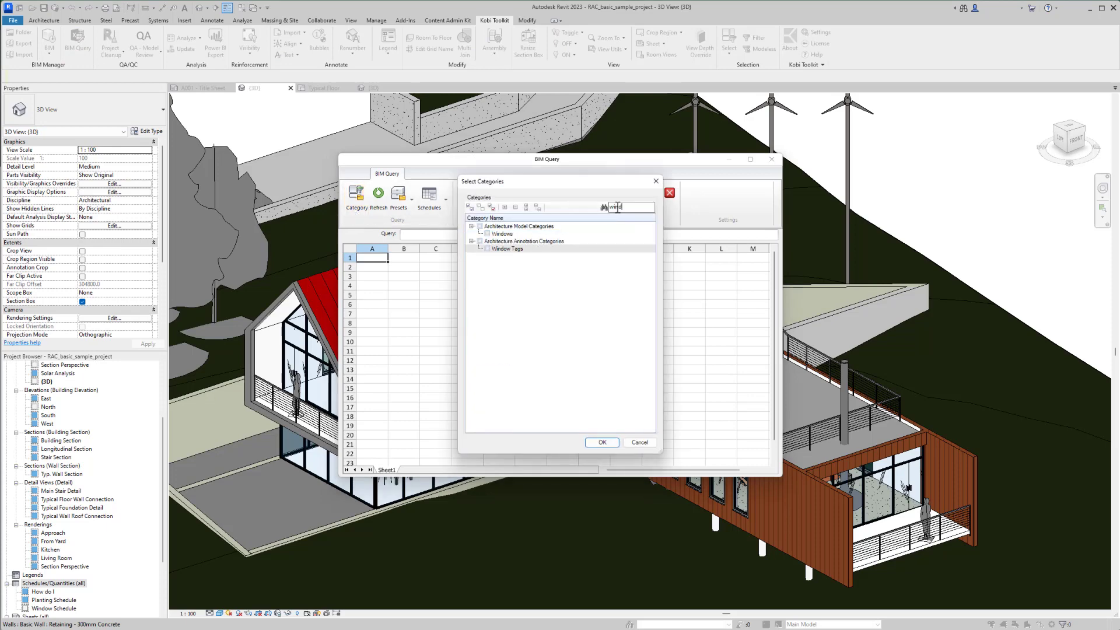
left_click(489, 234)
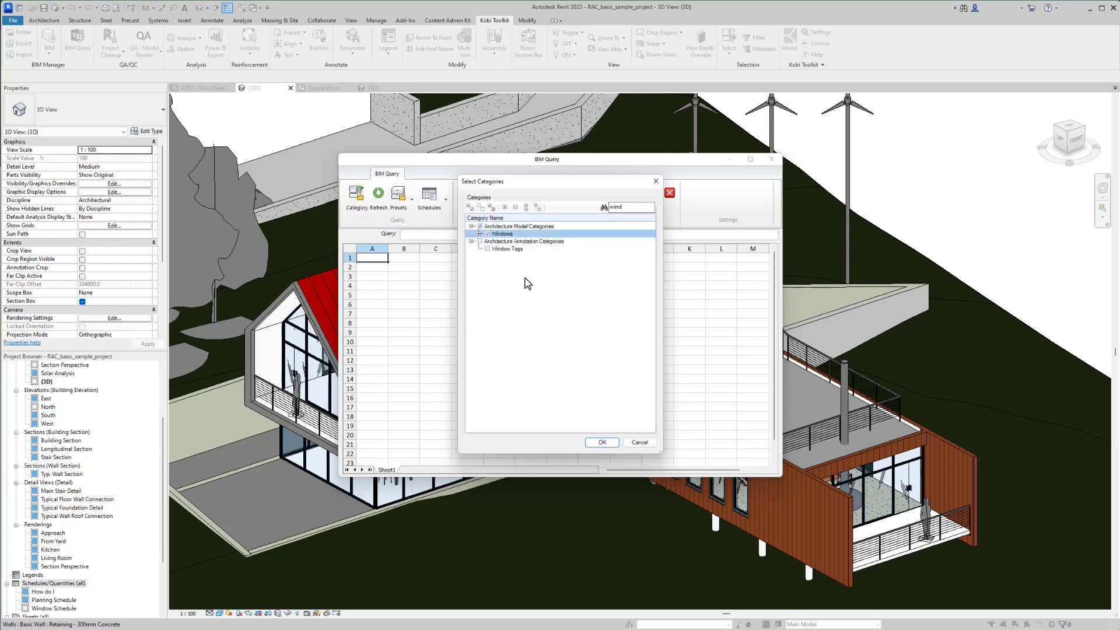
left_click(602, 442)
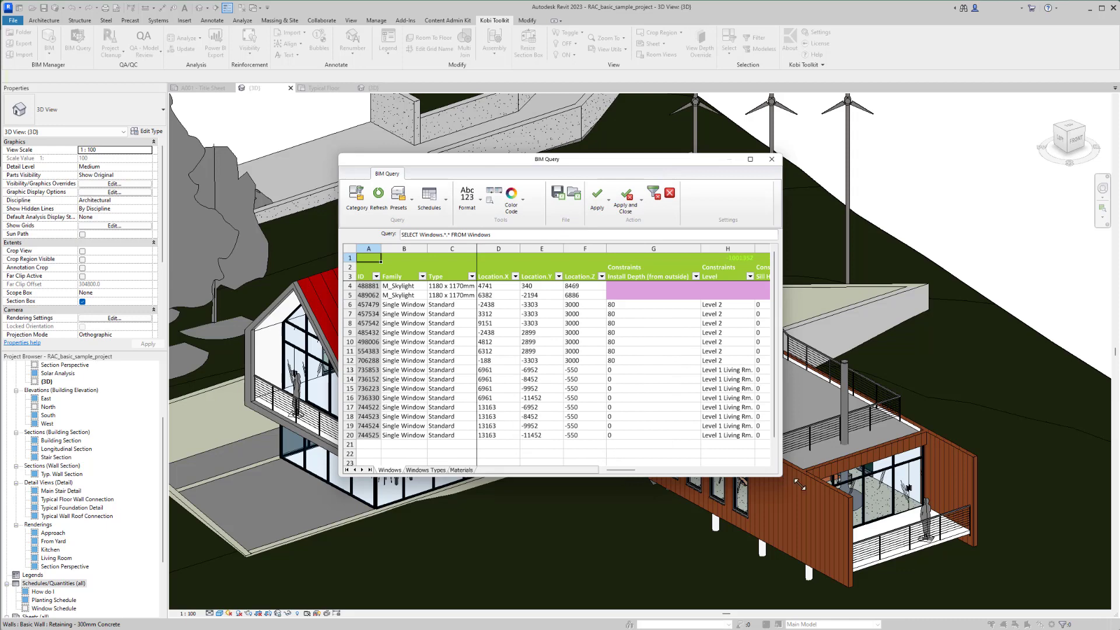
- Set the Width to 1500 for all Single Window rows in the query spreadsheet
left_click_drag(743, 164, 481, 150)
left_click_drag(446, 468, 472, 469)
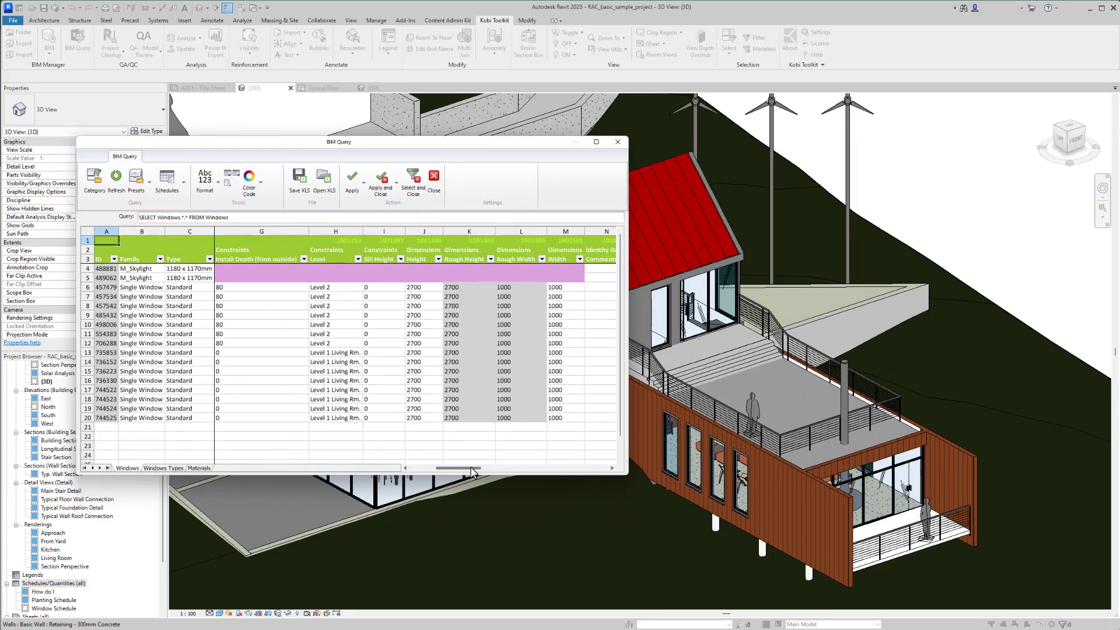
left_click_drag(232, 268, 559, 278)
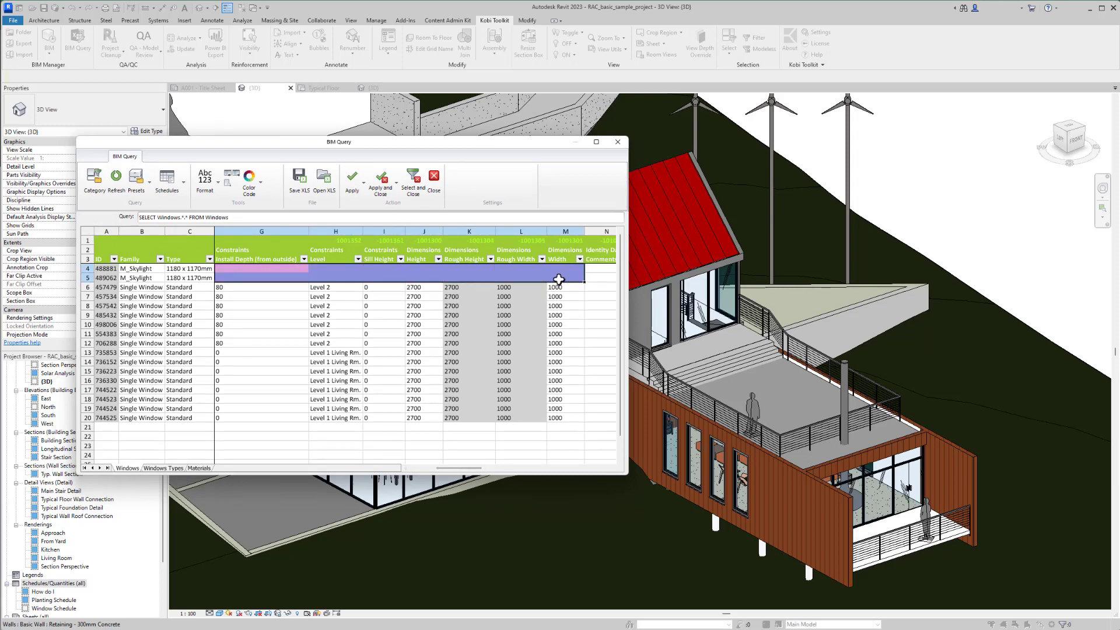
mouse_move(473, 288)
left_mouse_down()
mouse_move(477, 402)
mouse_move(521, 416)
left_mouse_up()
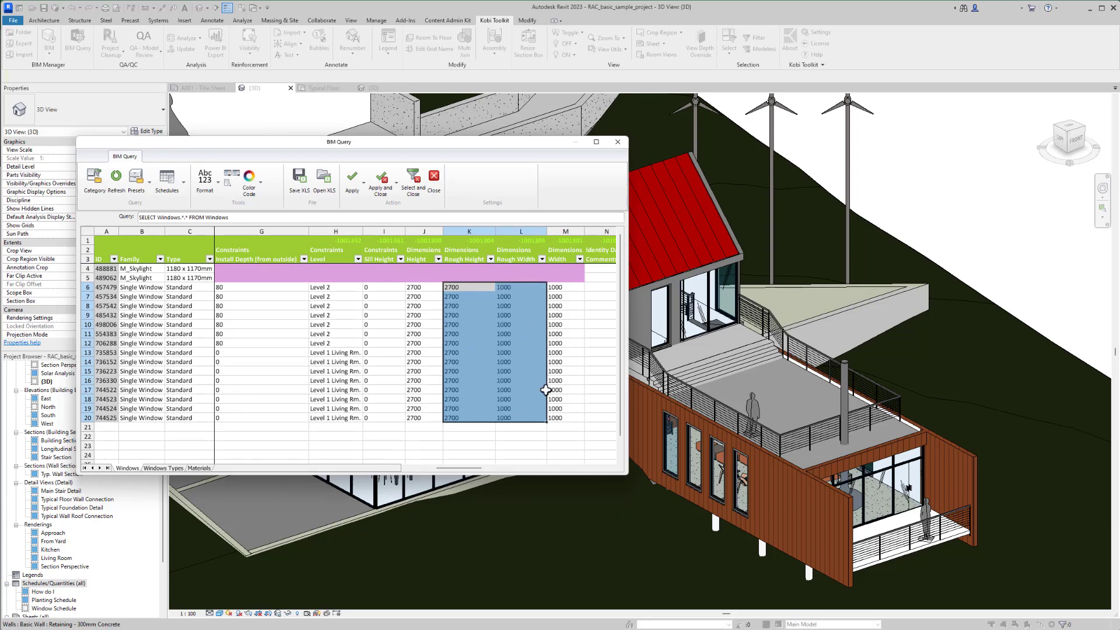
left_click(574, 288)
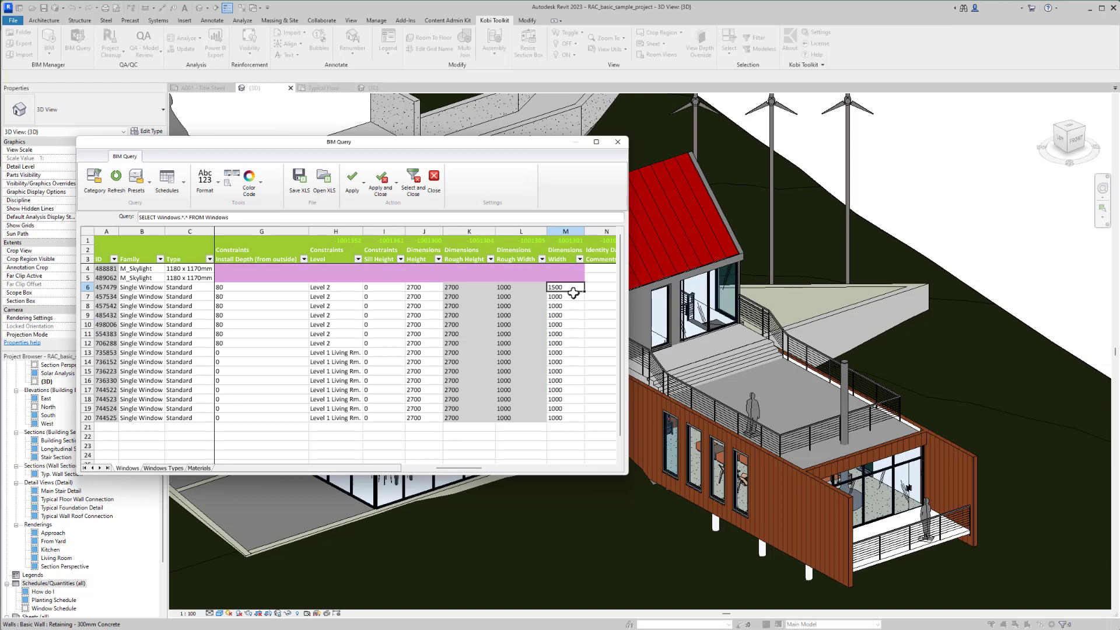
left_click_drag(574, 293, 574, 418)
left_click(569, 437)
- Set the Frame material of all Single Window rows to Window - Timber, and apply the spreadsheet to the model
left_click_drag(473, 468, 580, 469)
left_click(462, 287)
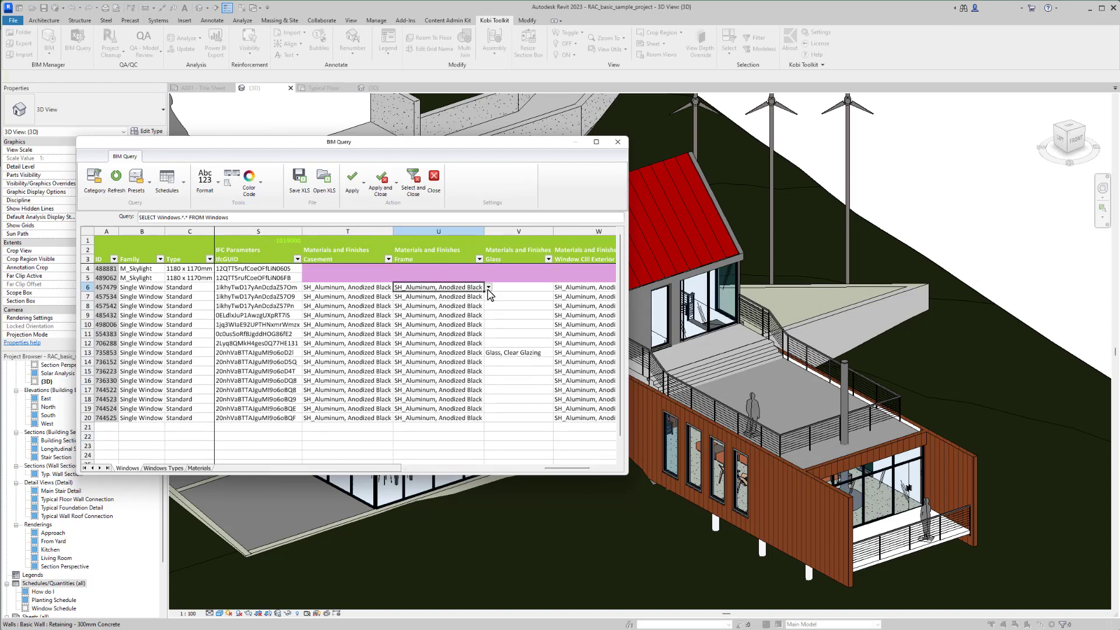
left_click(488, 289)
scroll(488, 292, "down", 10)
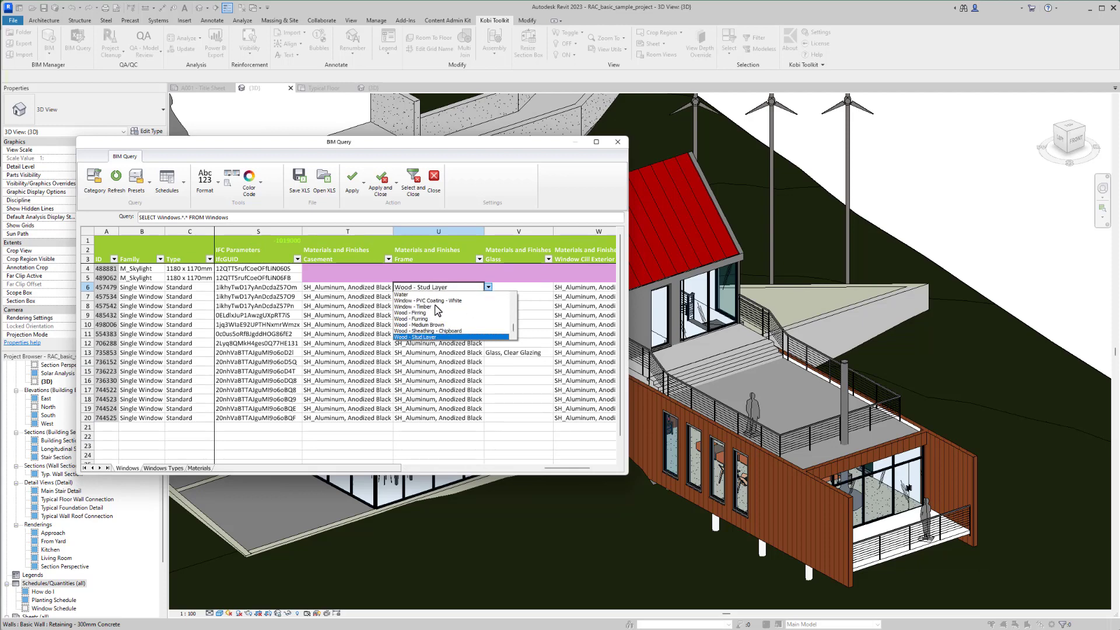
left_click(435, 306)
left_click_drag(483, 291, 484, 420)
left_click(518, 427)
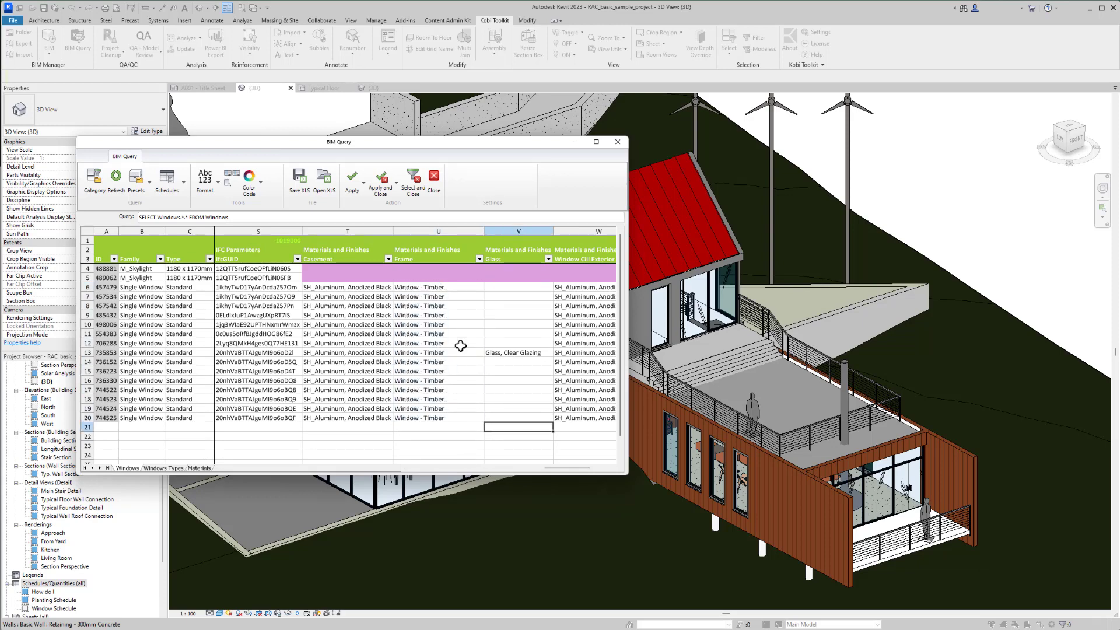
left_click(386, 191)
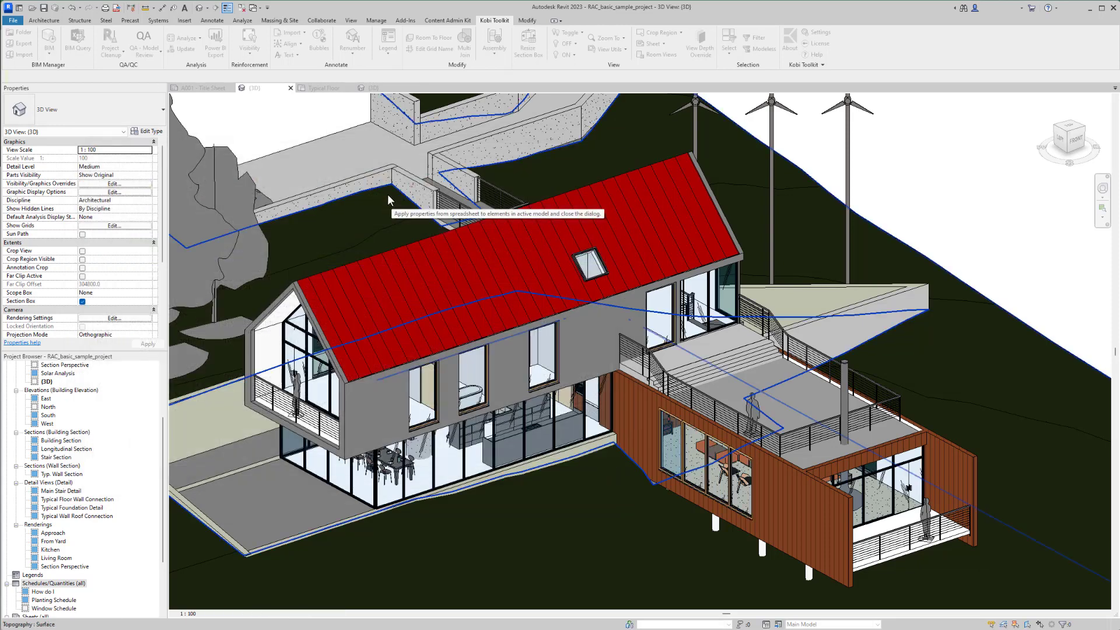
scroll(507, 442, "up", 3)
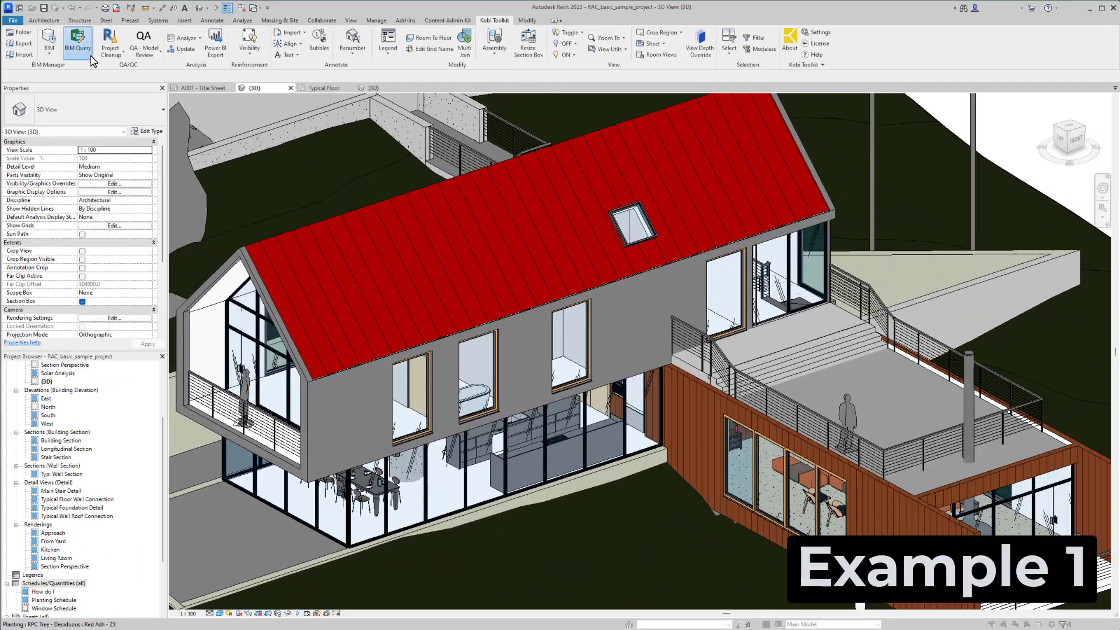
- Run a new BIM Query on the Walls model category
left_click(77, 44)
left_click(357, 198)
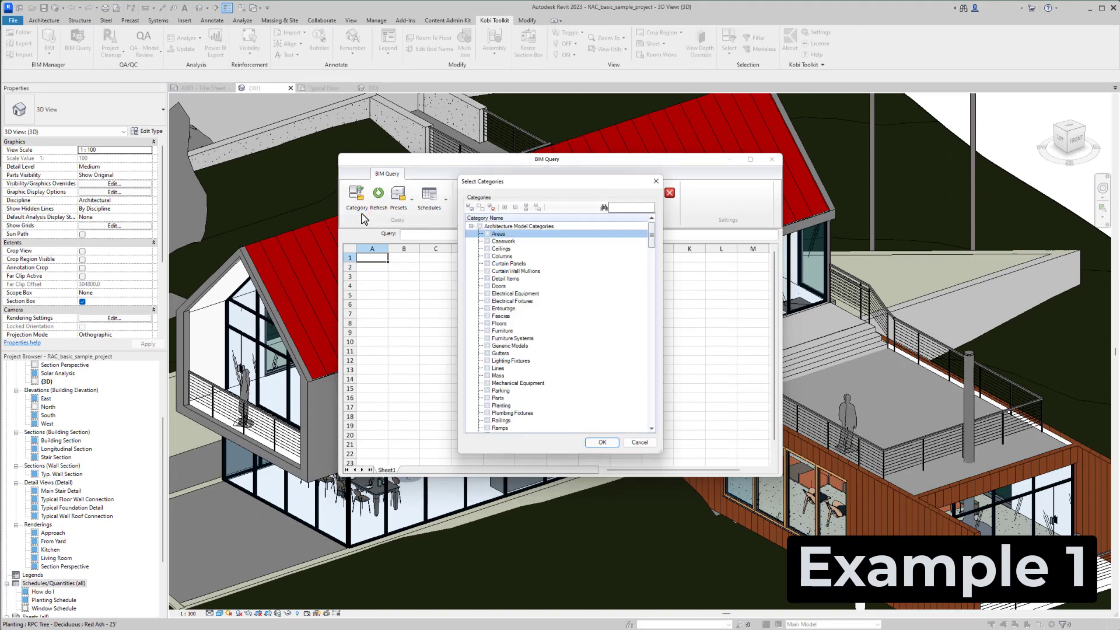
left_click(637, 206)
type("wall")
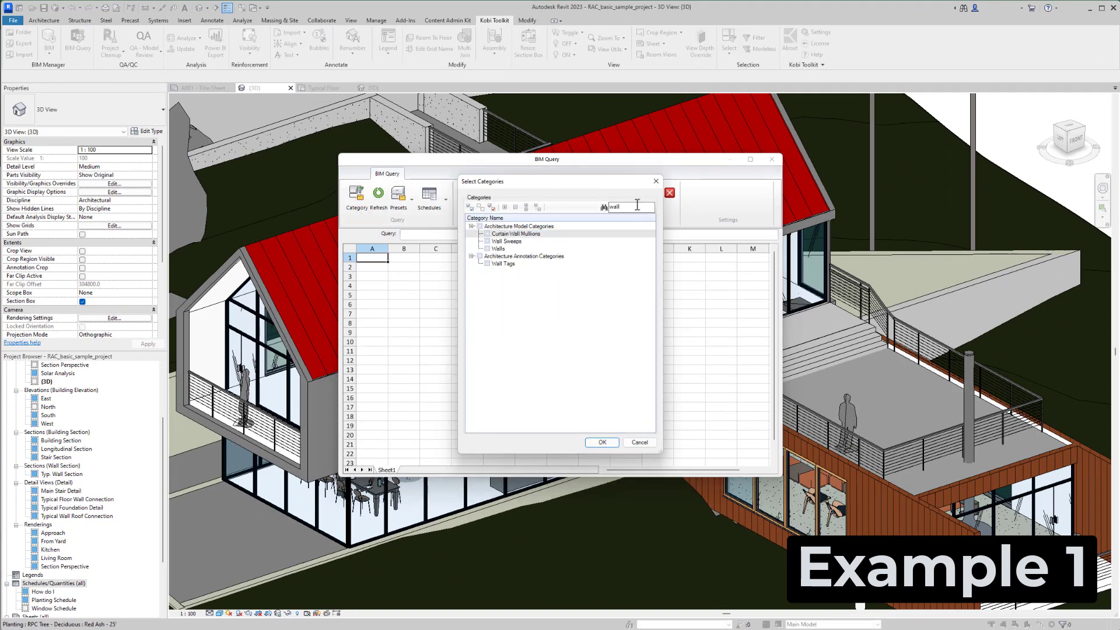
left_click(487, 249)
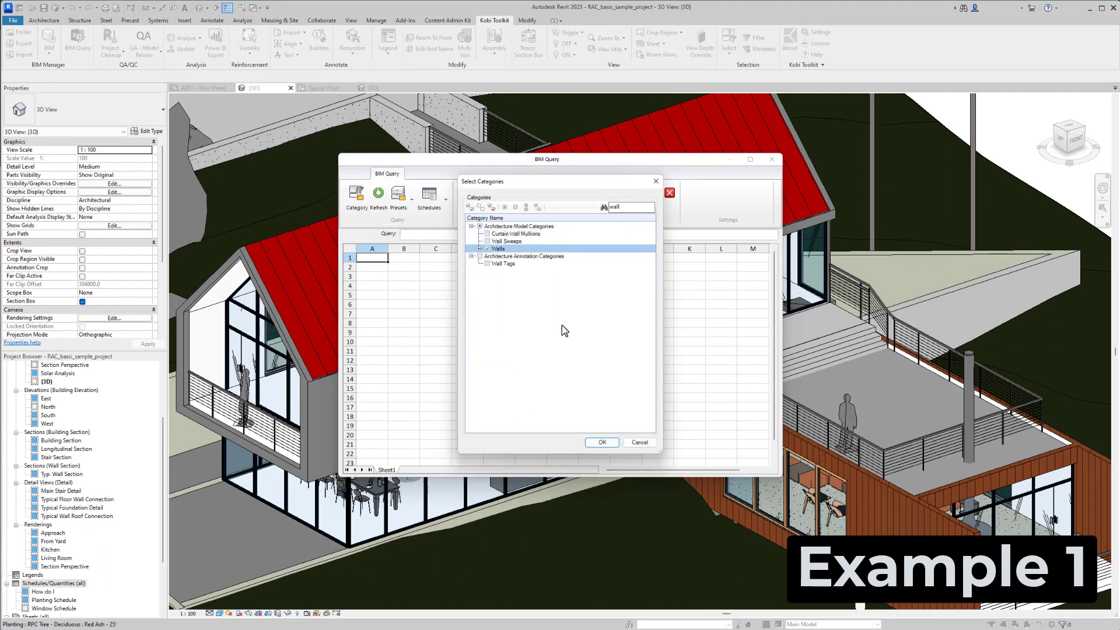
left_click(601, 443)
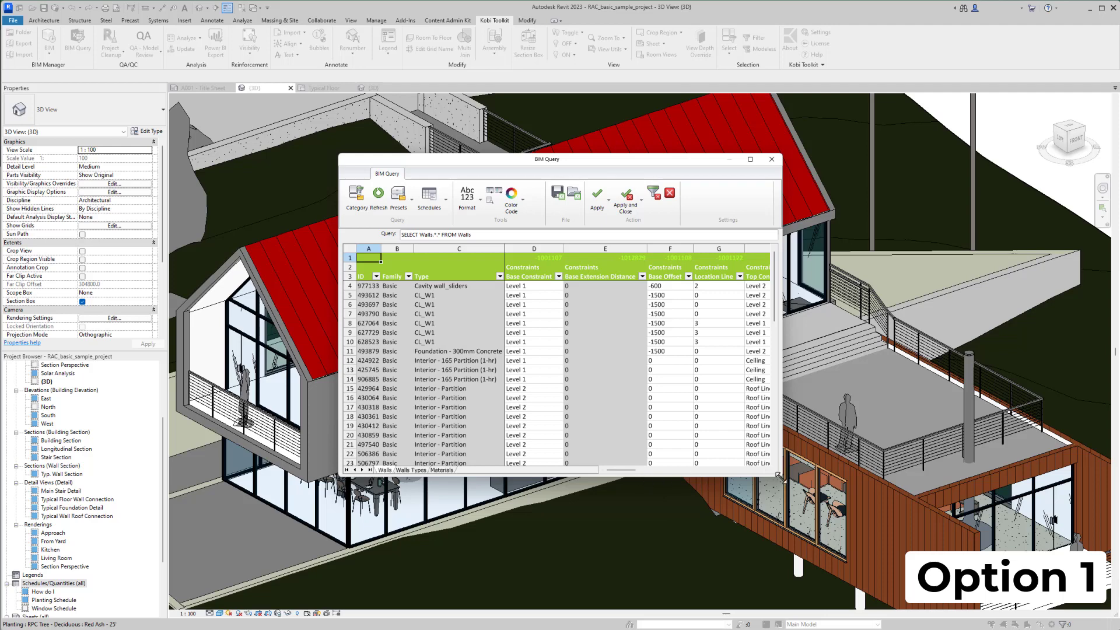
- Filter the walls by the purple cell colour in the Top Constraint column and select the filtered walls in the model
left_click_drag(779, 475, 979, 566)
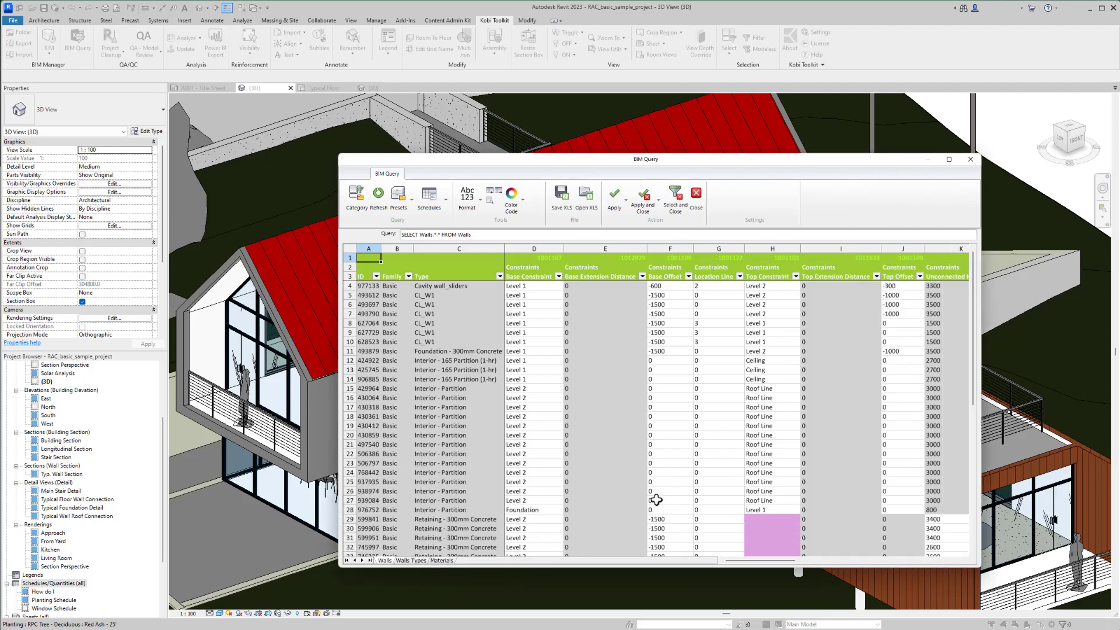
left_click_drag(730, 562, 757, 562)
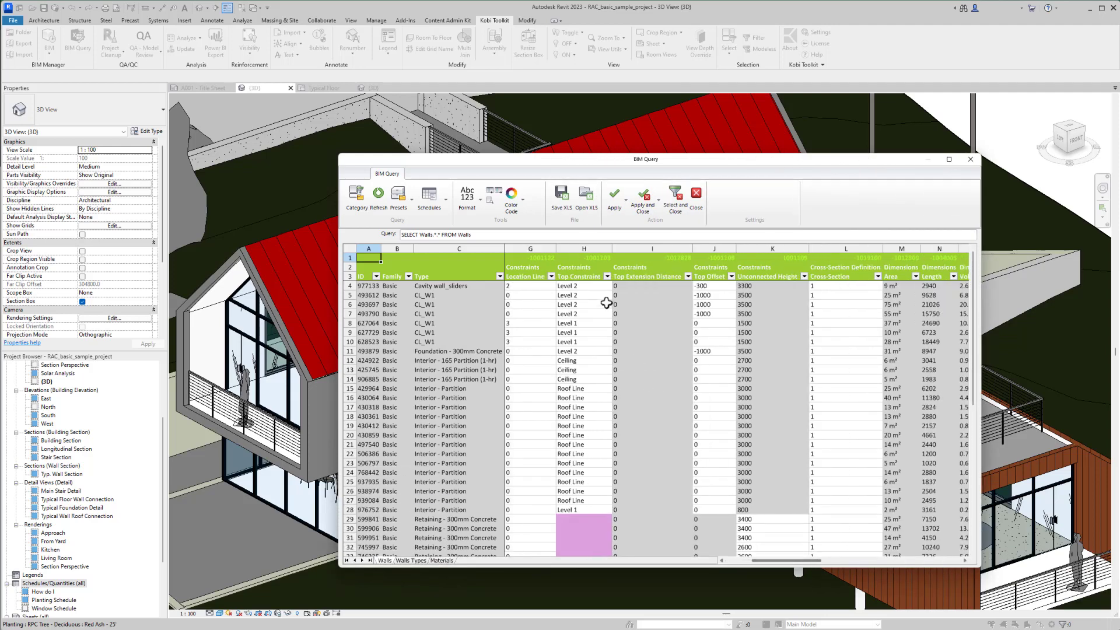
left_click(581, 246)
left_click(584, 289)
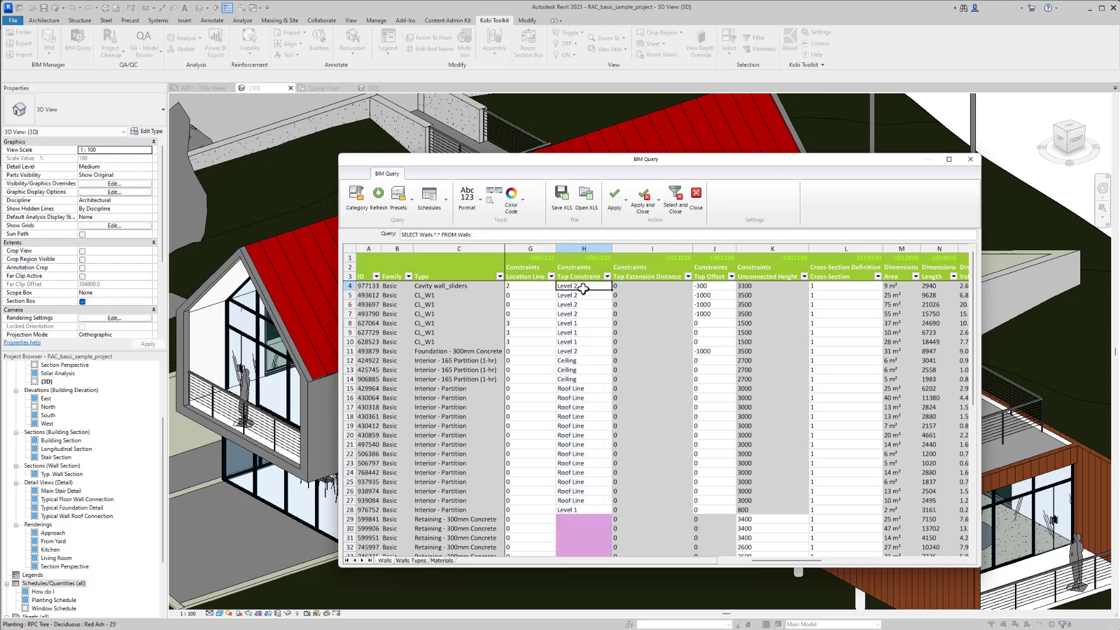
left_click(607, 277)
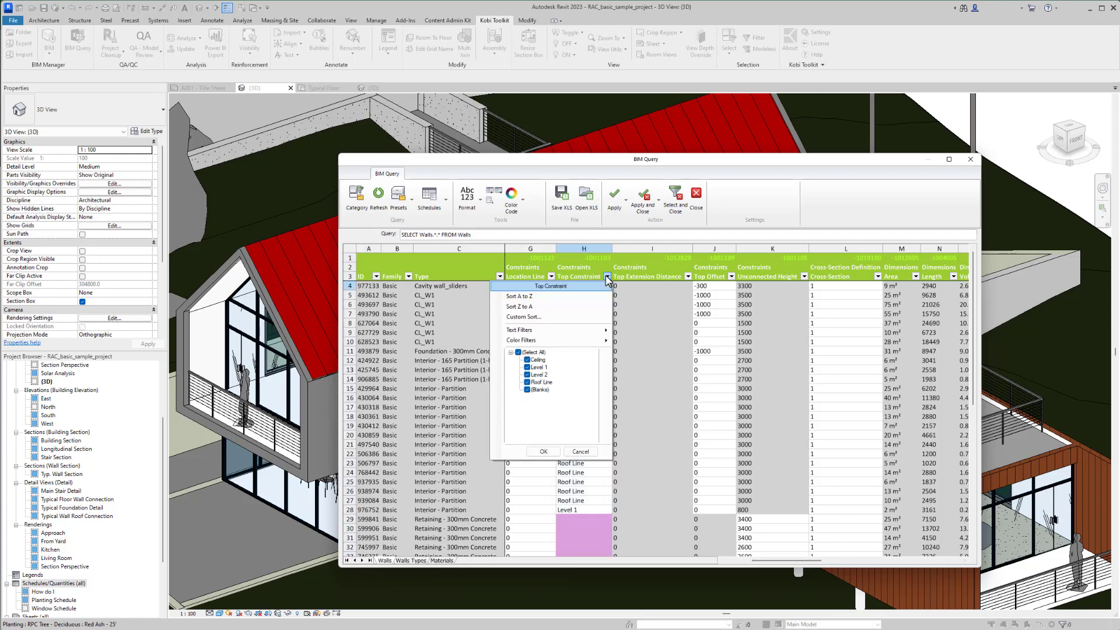
mouse_move(599, 342)
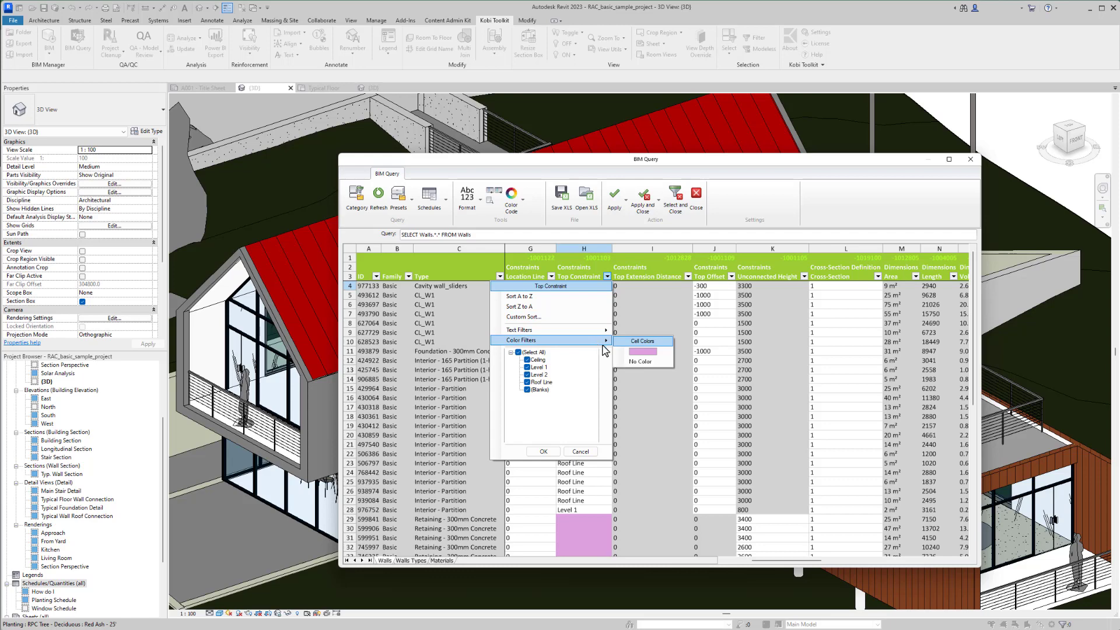
left_click(644, 352)
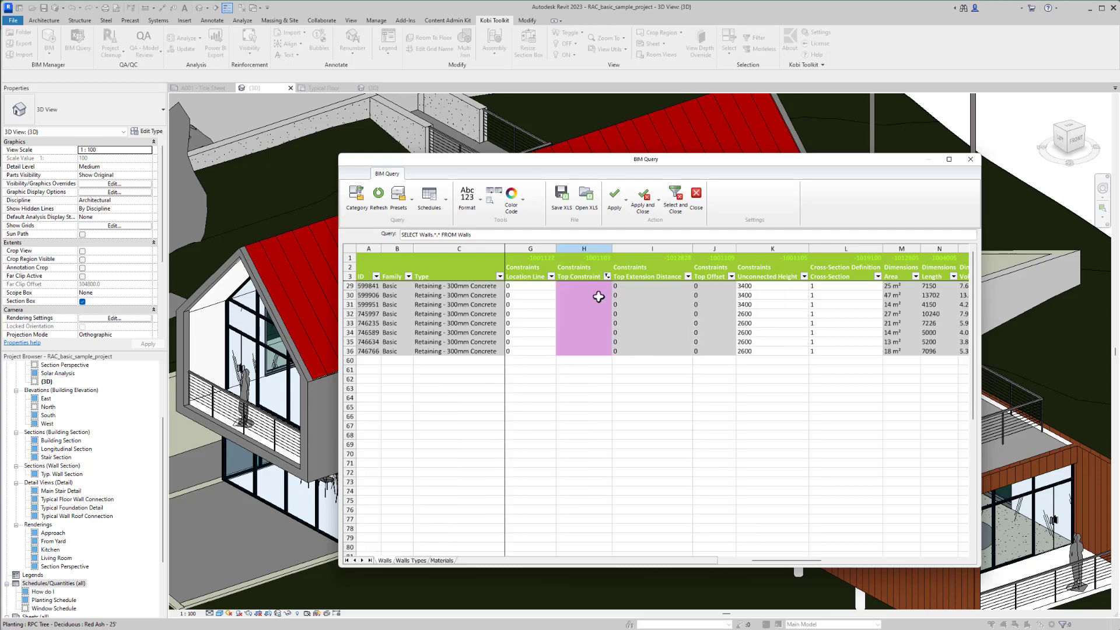
left_click_drag(595, 286, 595, 349)
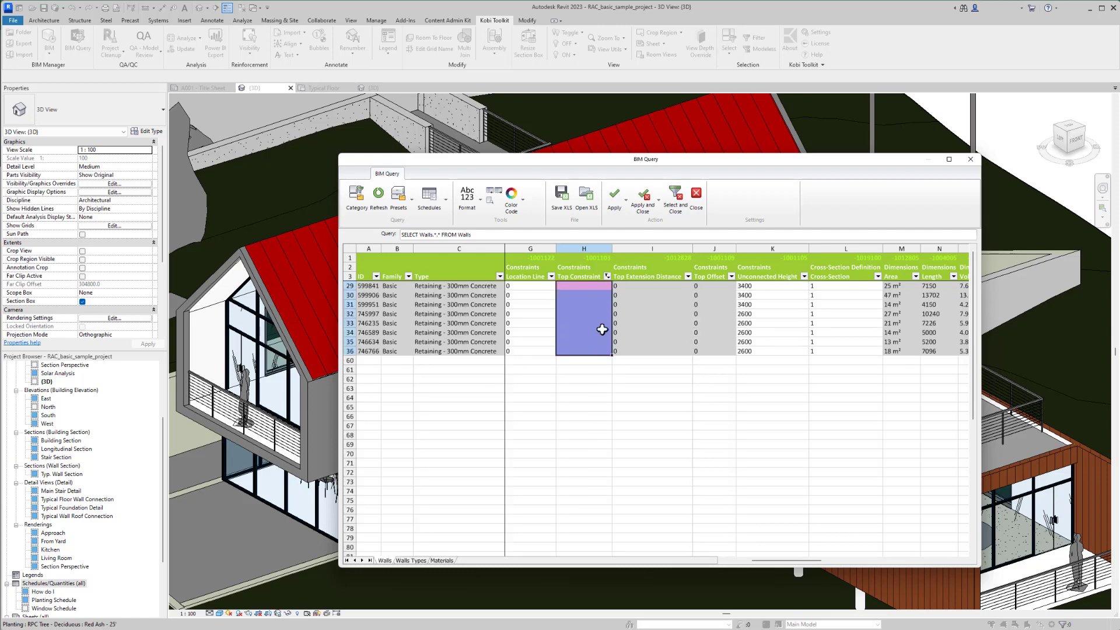
left_click(675, 197)
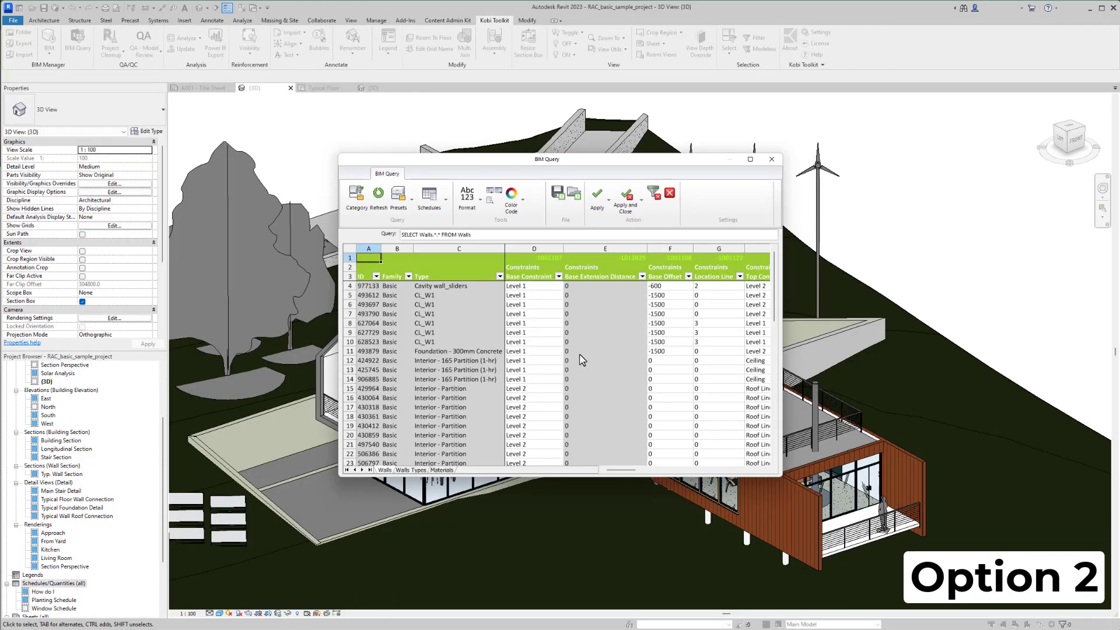
- Save the walls query as an Excel workbook named Unconnected wall height in the Example Folder
left_click(557, 198)
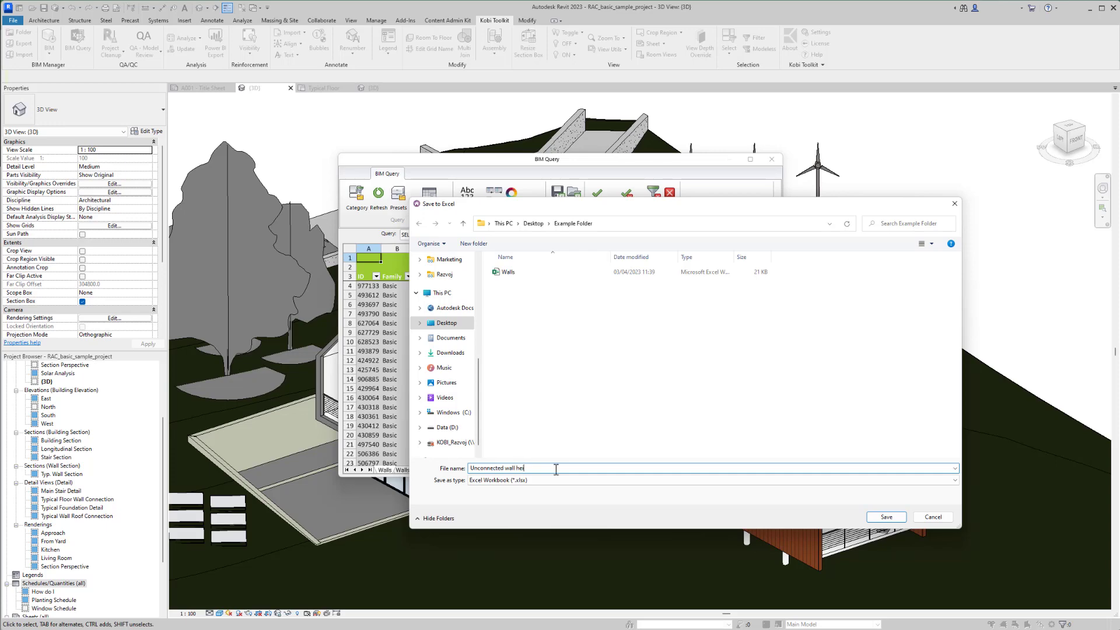
key("Return")
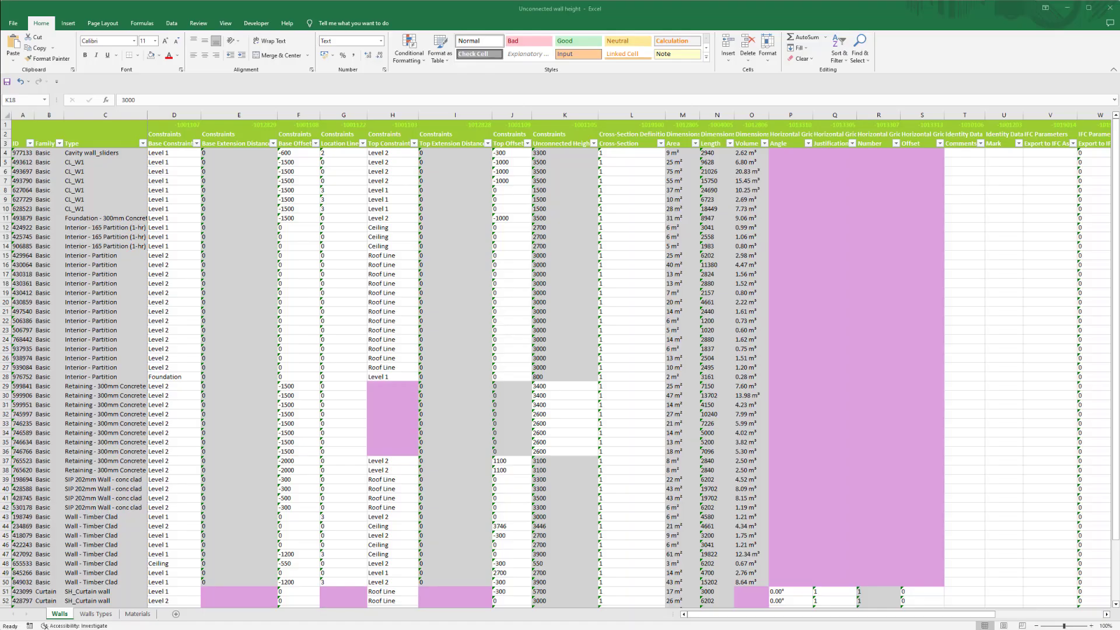
- In the Excel workbook, insert a column before Cross-Section on the Walls sheet and head it BackgroundColor in cell L3
right_click(633, 117)
left_click(659, 196)
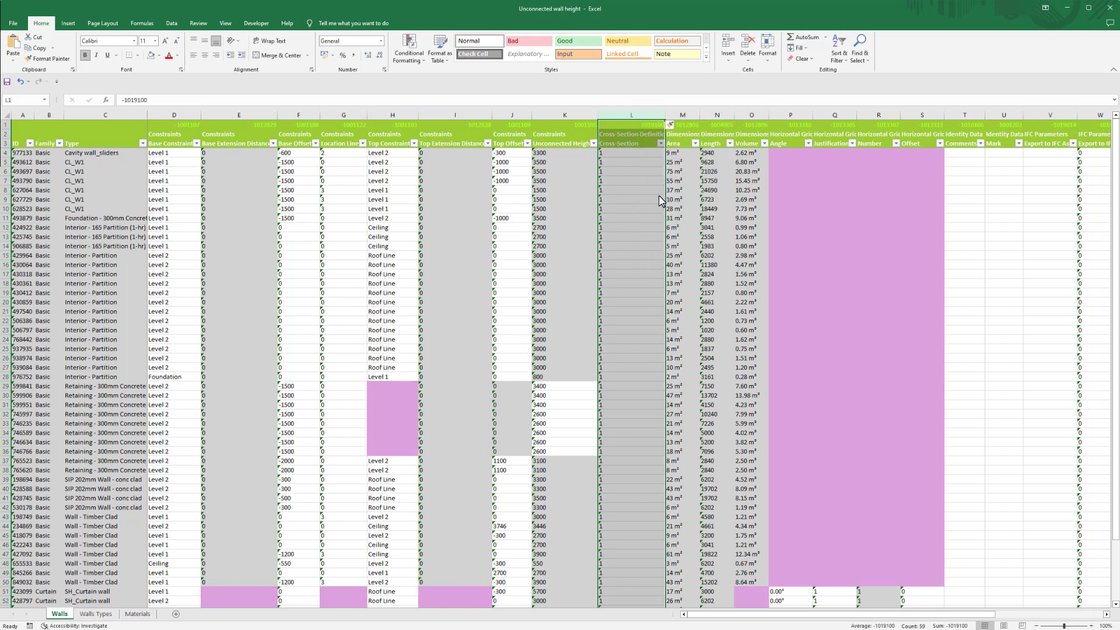
left_click(657, 199)
left_click(635, 142)
type("BackgroundColor")
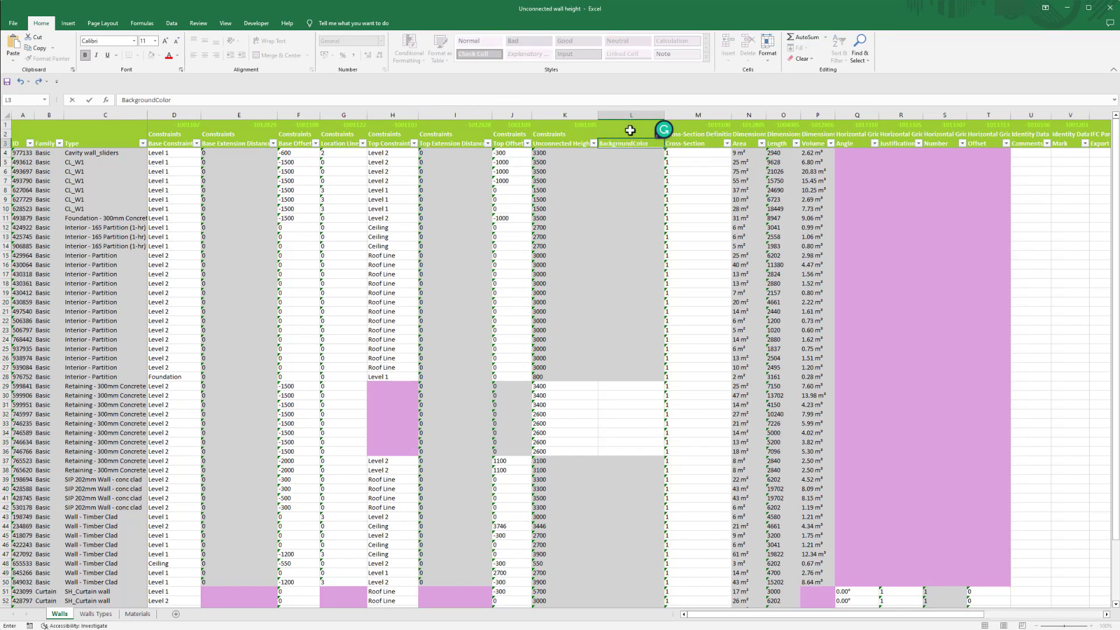
- Remove the fill colour from the data cells below the BackgroundColor header in column L
left_click(629, 115)
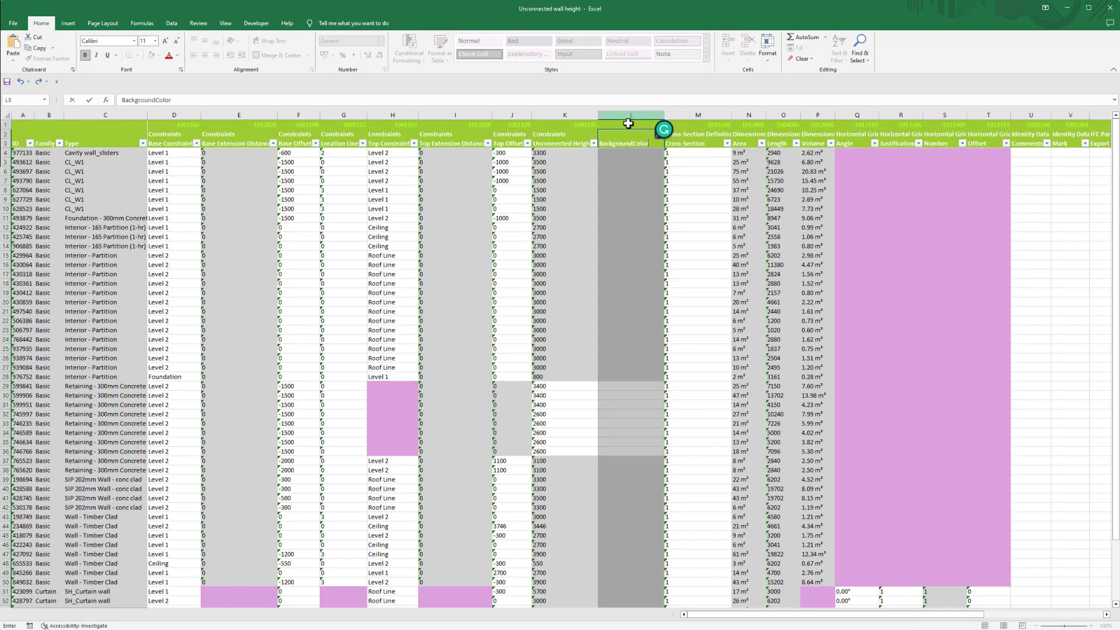
left_click(629, 125, "ctrl")
left_click(630, 135, "ctrl")
left_click(629, 143, "ctrl")
left_click(159, 56)
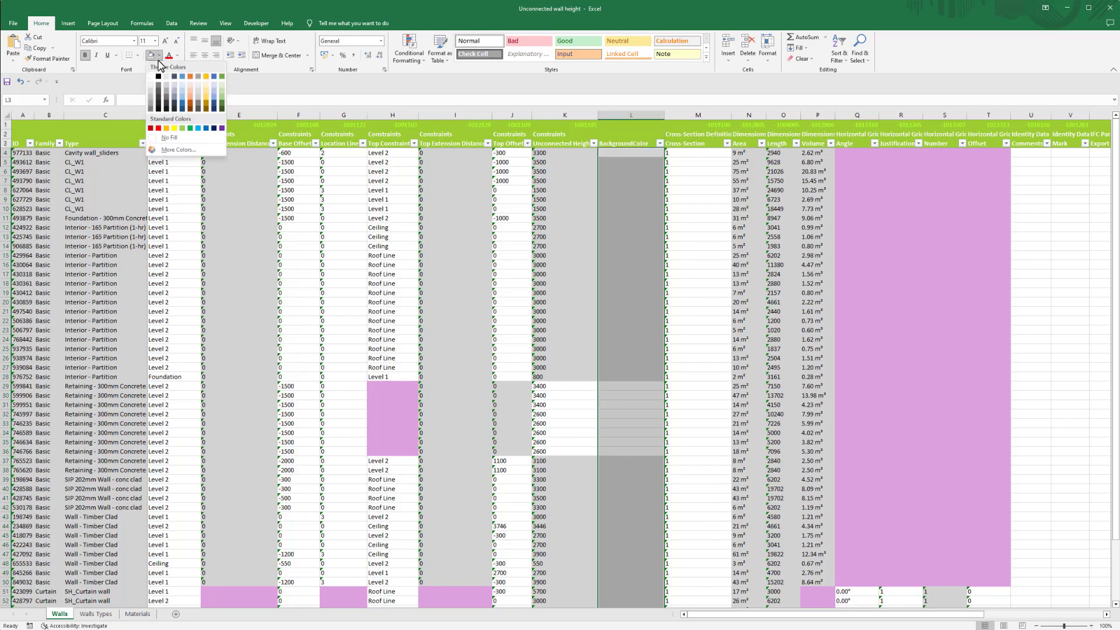
left_click(164, 138)
- Define a workbook-scoped name BackgroundColor for cell L4 that refers to =GET.CELL(38,K4)
left_click(631, 152)
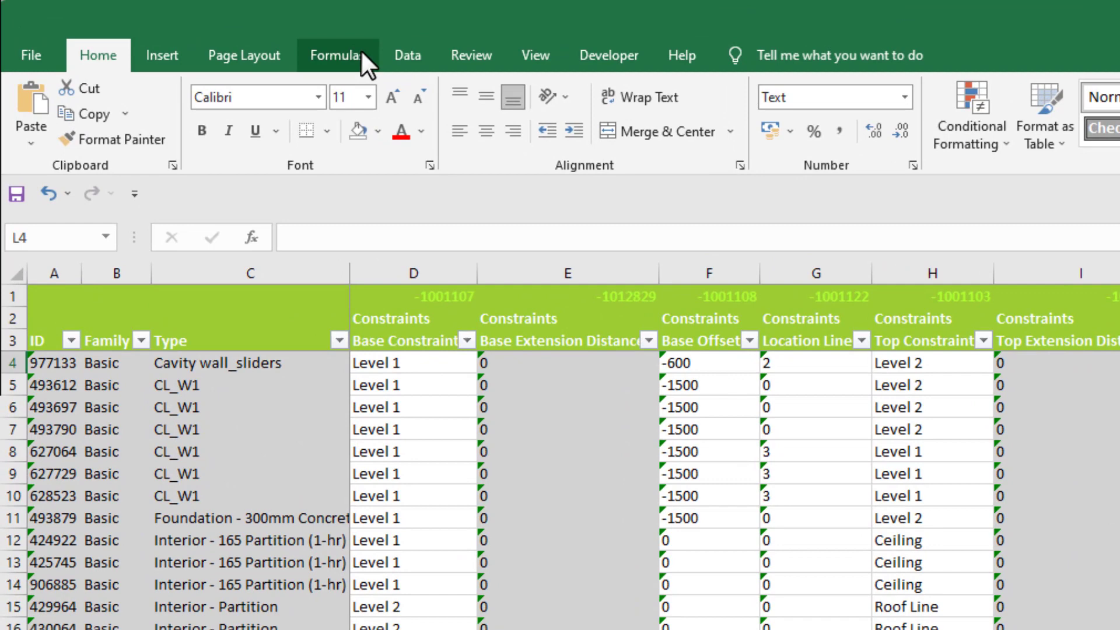
left_click(362, 53)
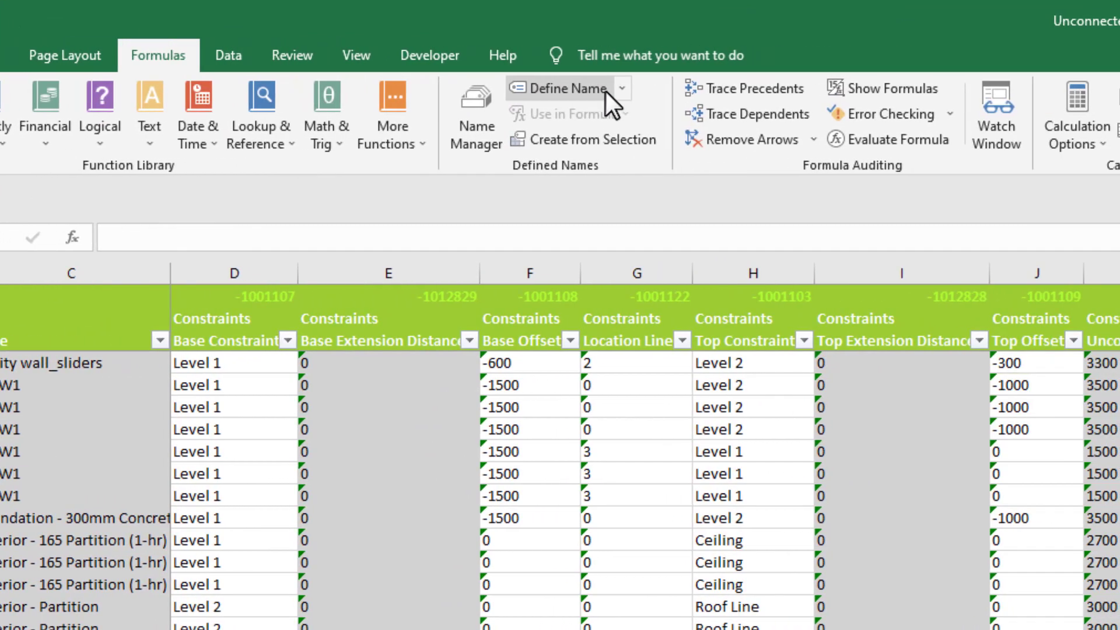
left_click(605, 92)
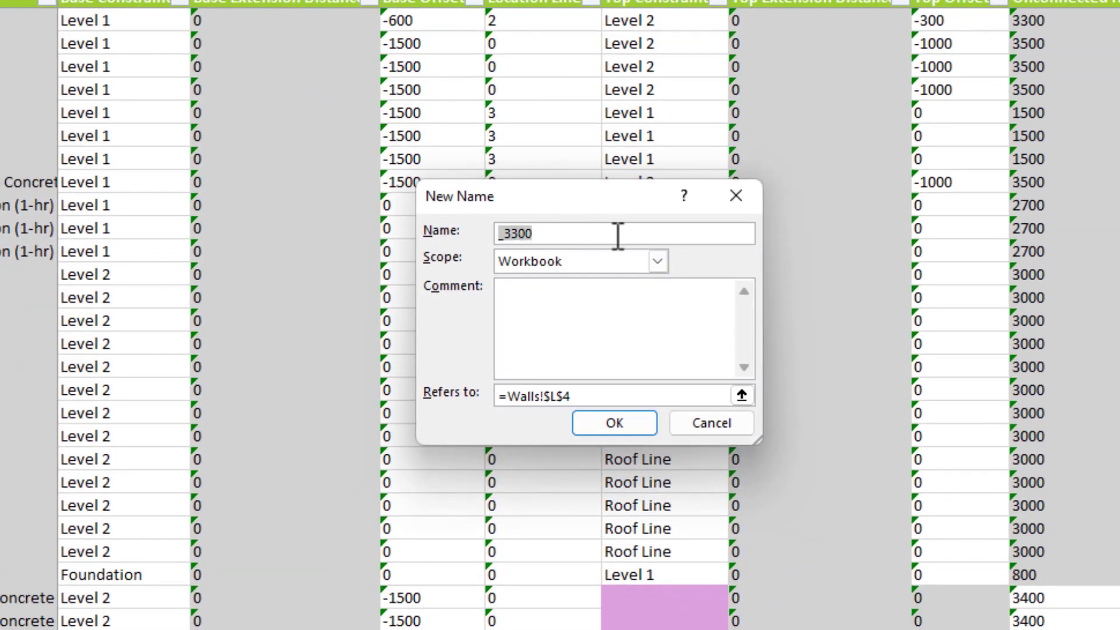
type("BackgroundColor")
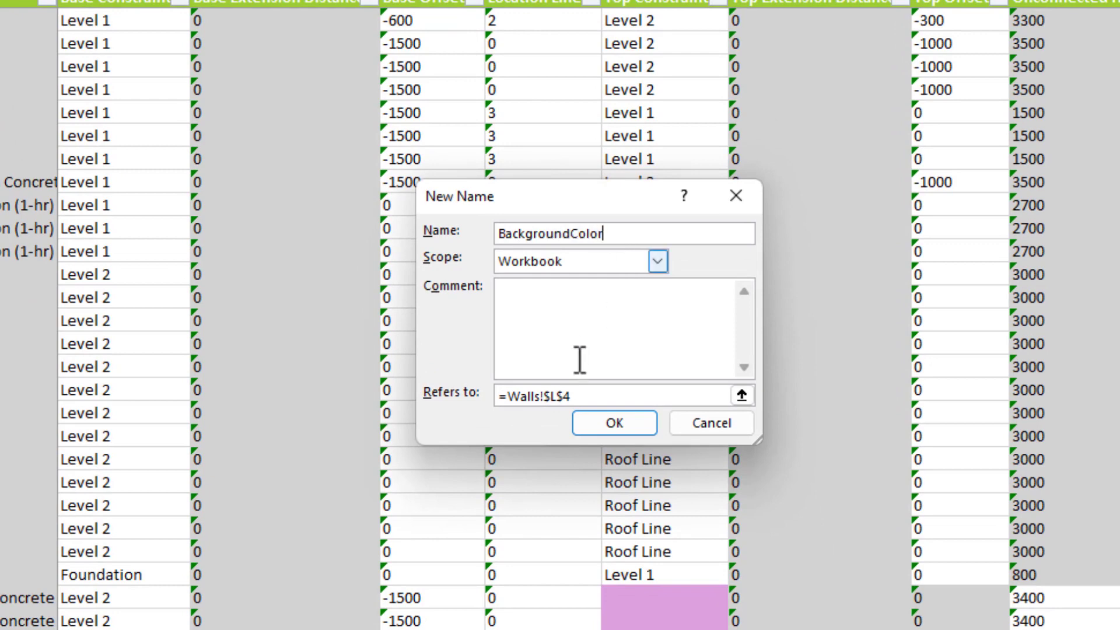
left_click_drag(514, 395, 705, 396)
type("GET.")
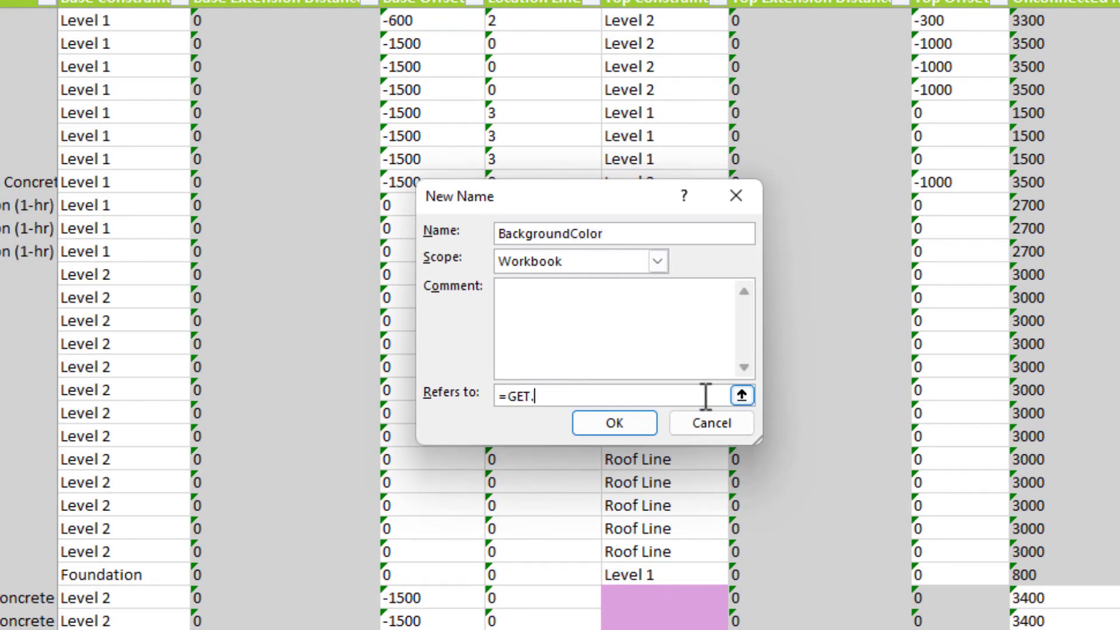
type("CELL(38,K4)")
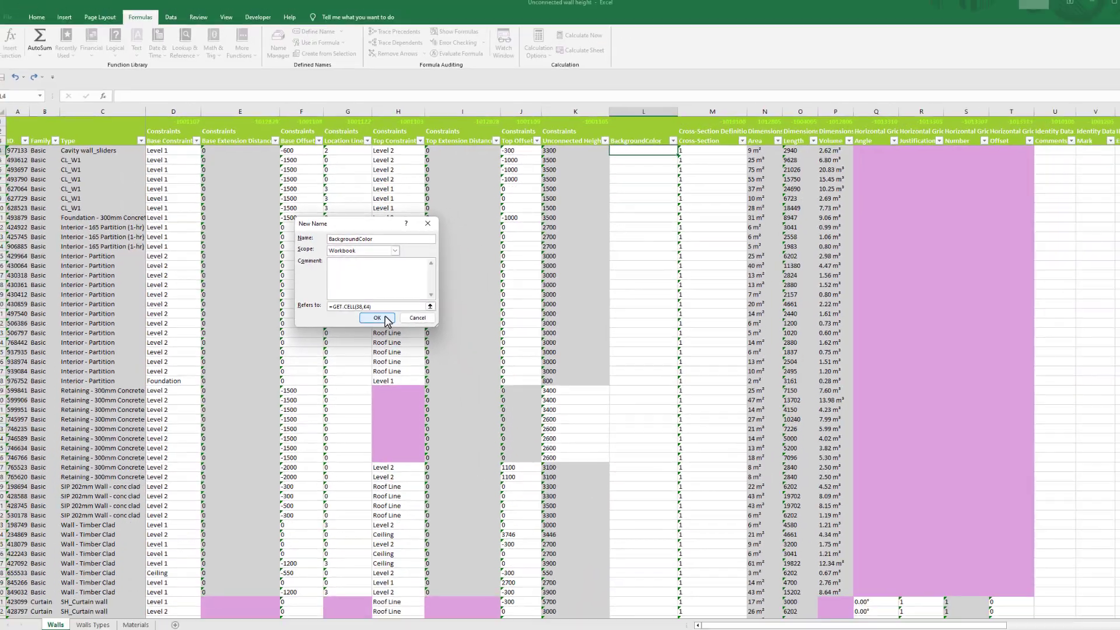
left_click(621, 423)
- Set the number format of the BackgroundColor data cells from L4 down to General
left_click(608, 139)
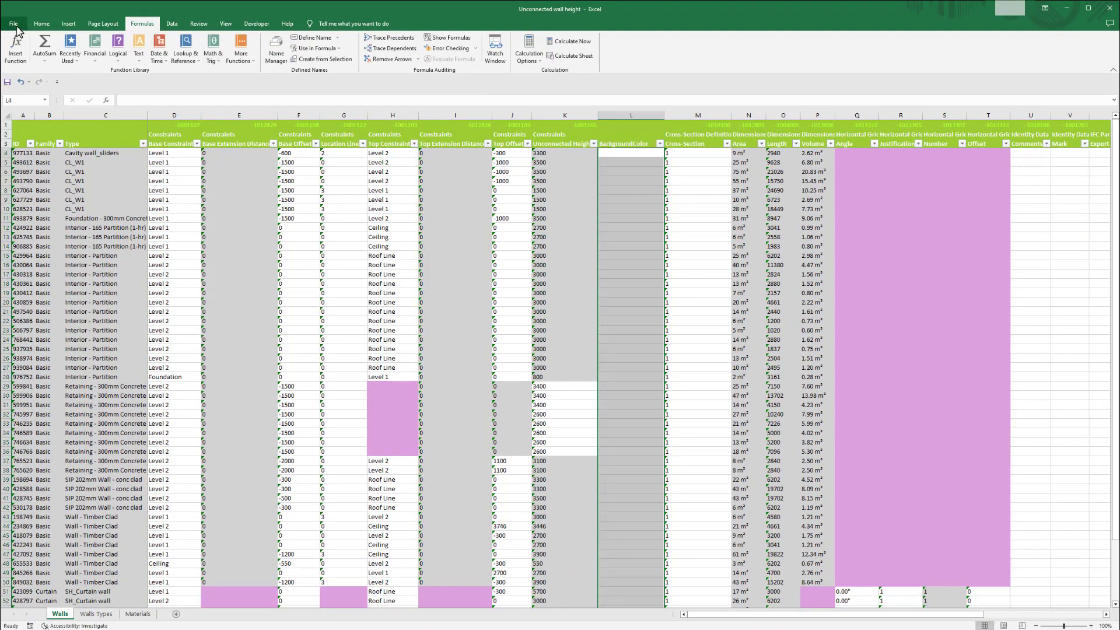
left_click(41, 24)
left_click(382, 42)
left_click(350, 61)
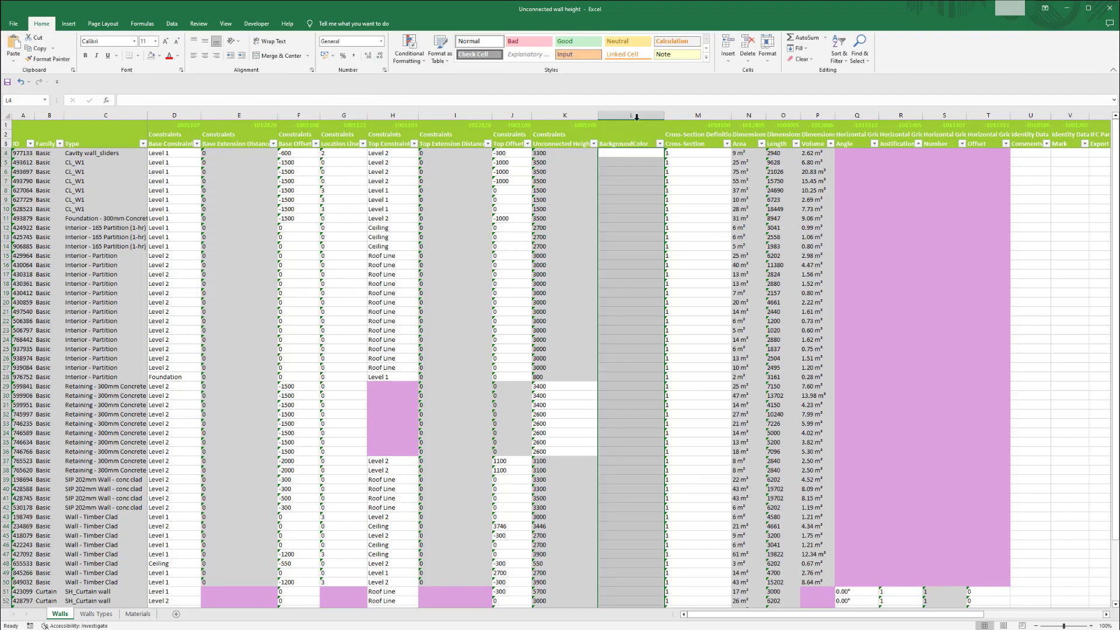
- Enter =BackgroundColor in cell L4 using the defined name, and fill the formula down the rest of the column
left_click(638, 150)
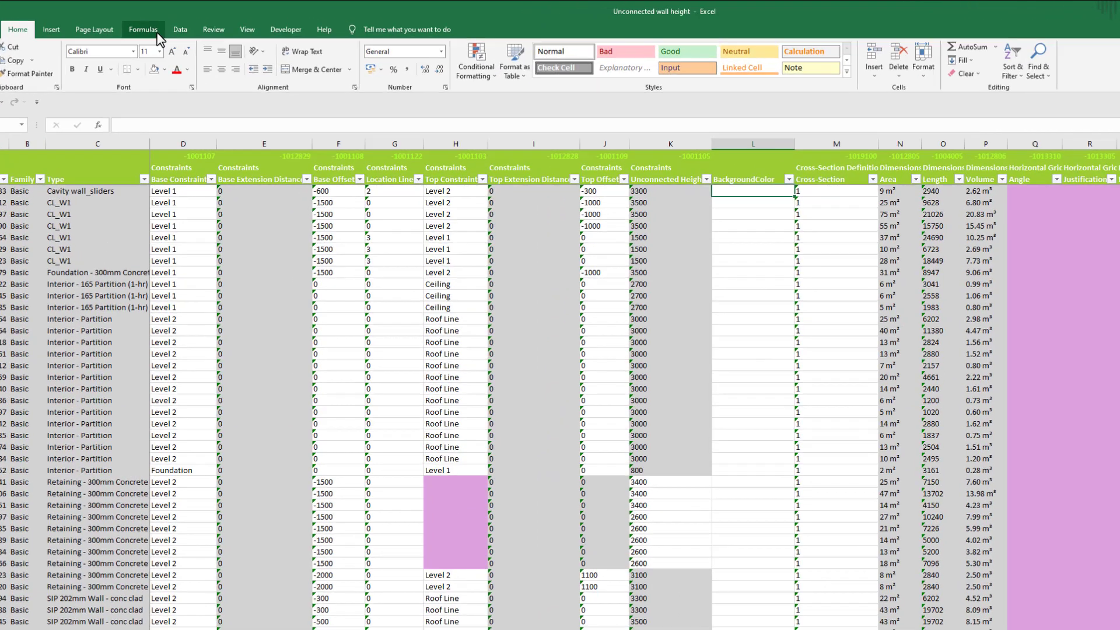
left_click(143, 23)
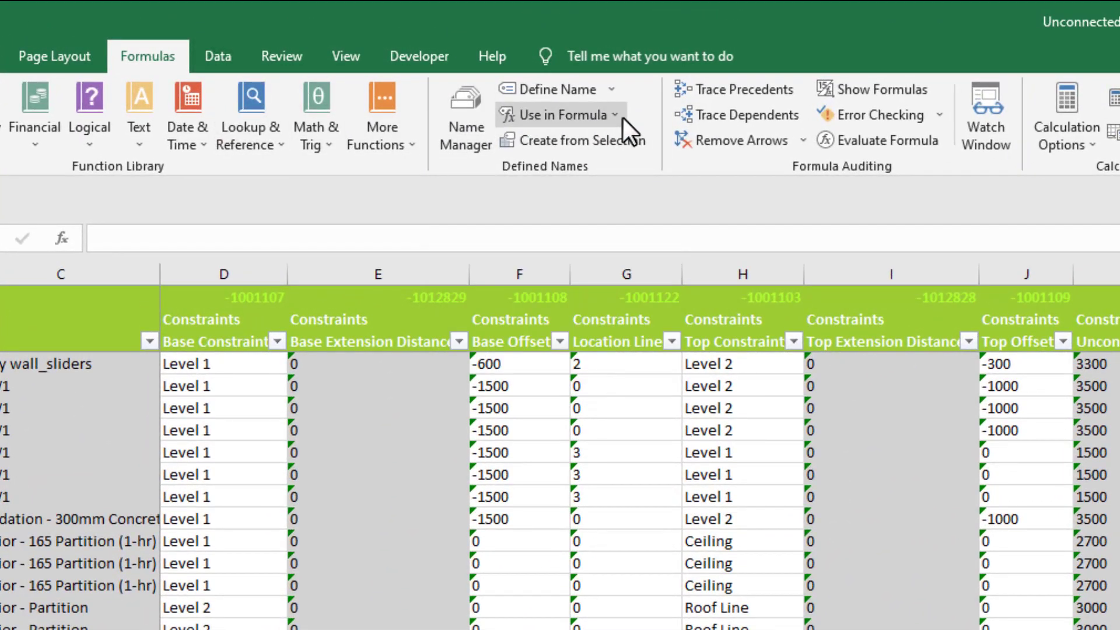
left_click(623, 118)
left_click(618, 143)
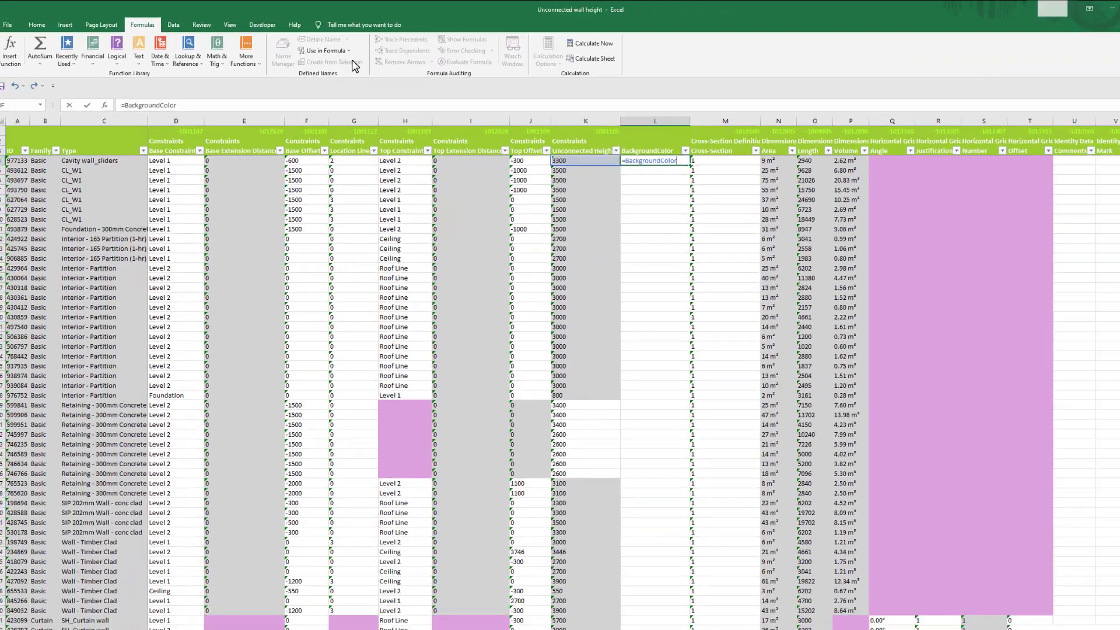
key("Return")
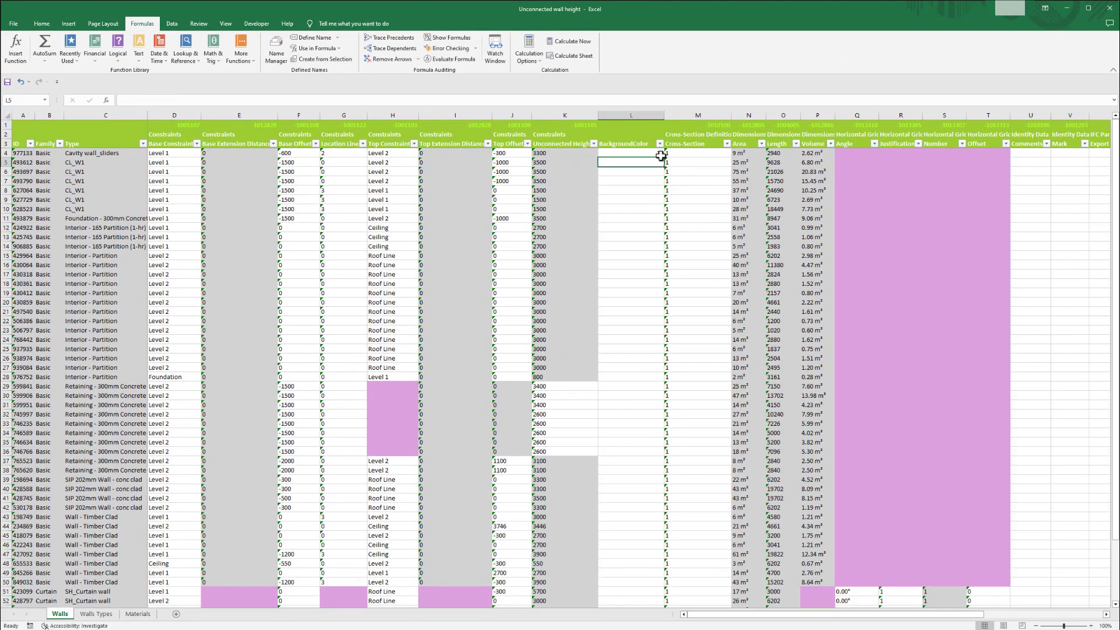
left_click(641, 153)
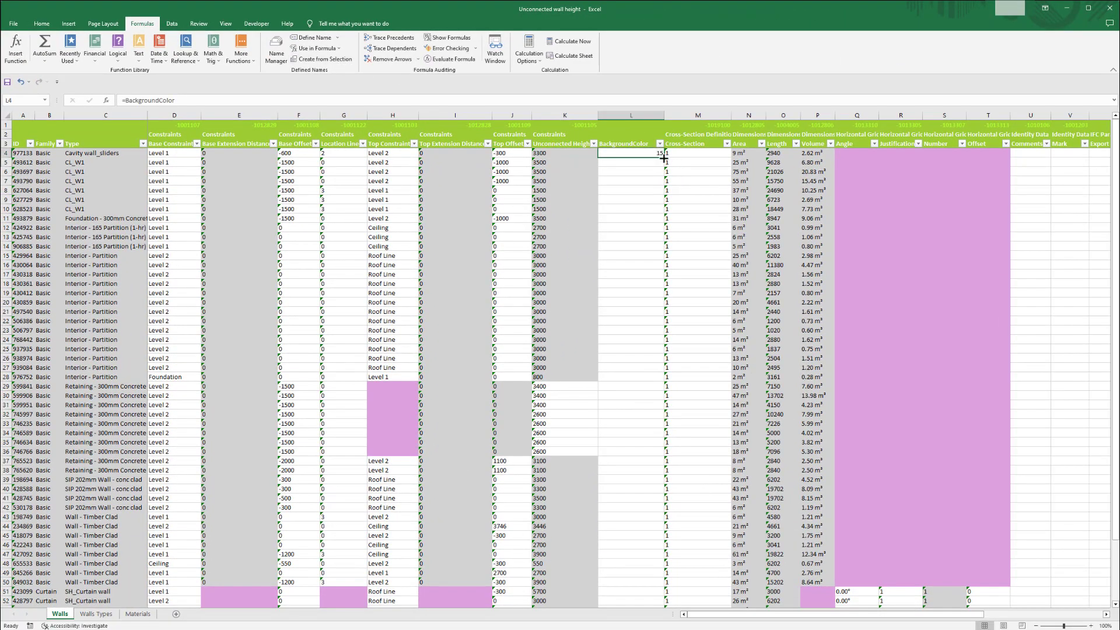
double_click(663, 156)
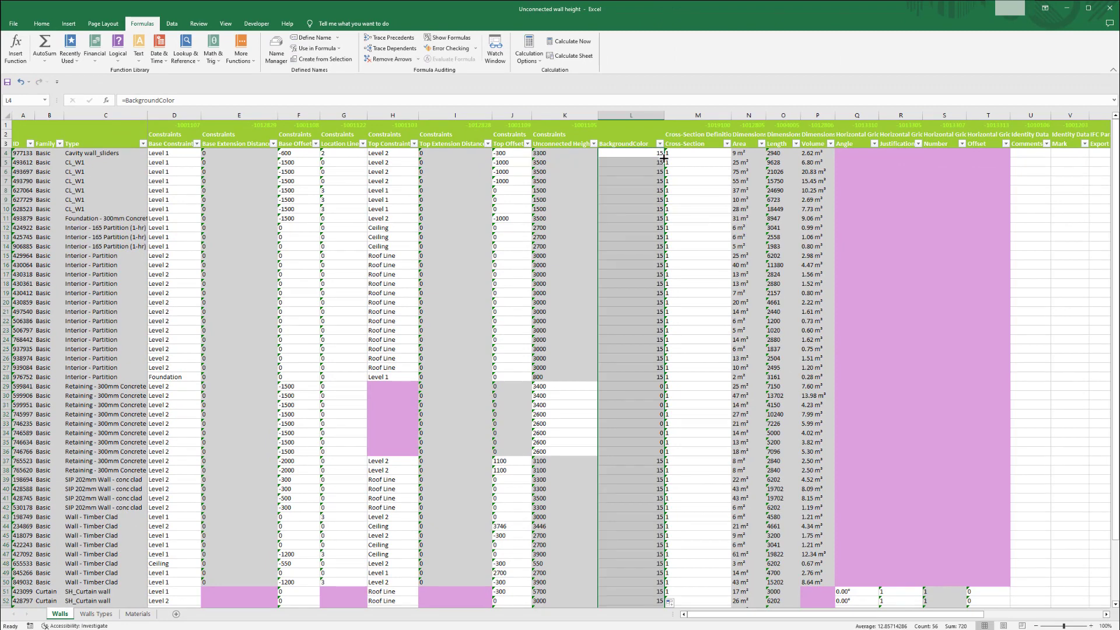
left_click(629, 181)
- Set the number format of the whole BackgroundColor column to Number
left_click(41, 23)
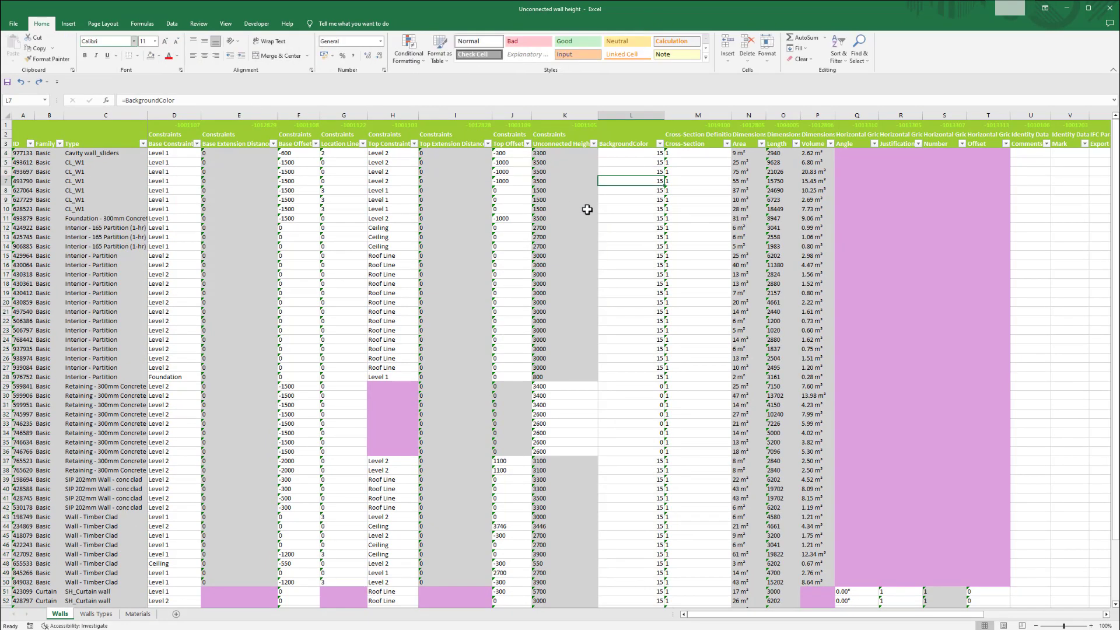
left_click(627, 117)
key("ctrl+c")
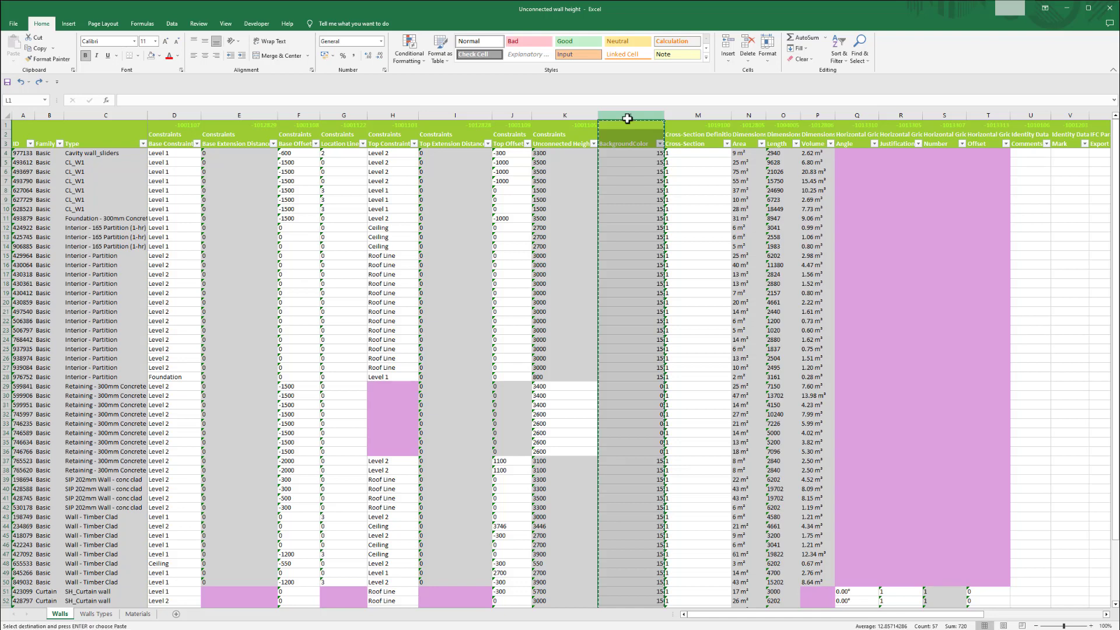
left_click(381, 41)
left_click(376, 78)
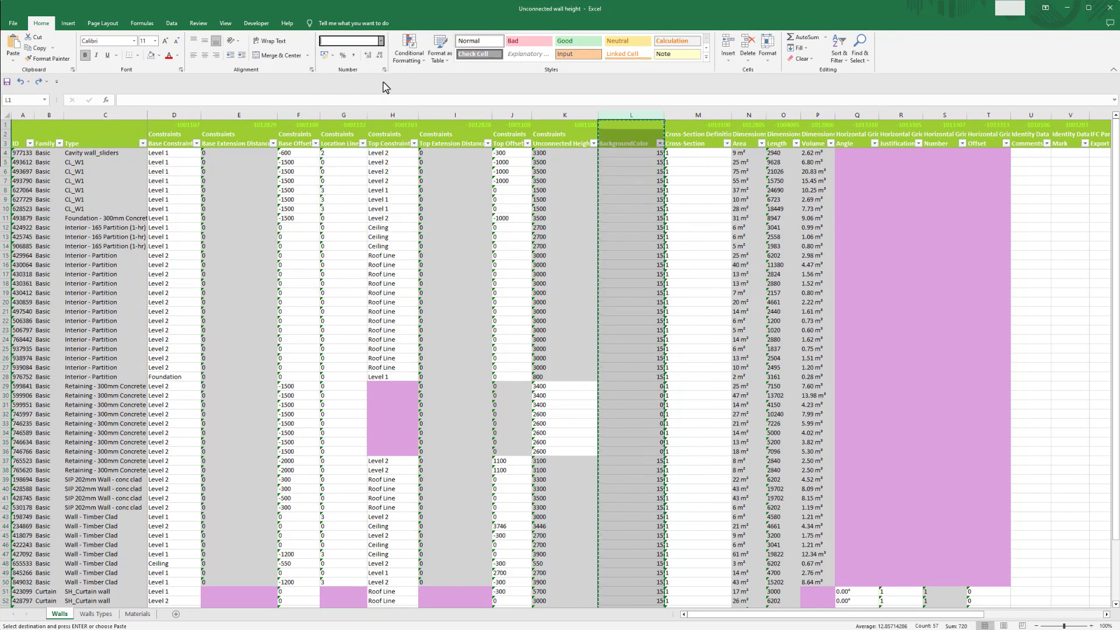
- Replace the formulas in the BackgroundColor column with their values, and save the file as a macro-free workbook
key("ctrl+c")
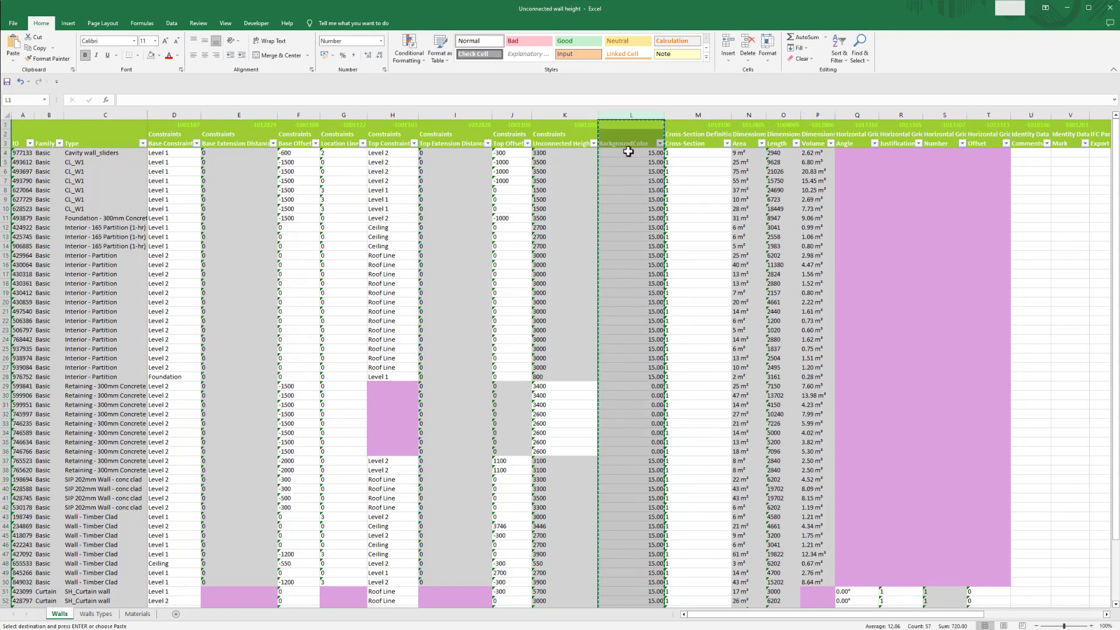
right_click(628, 151)
left_click(663, 209)
left_click(642, 151)
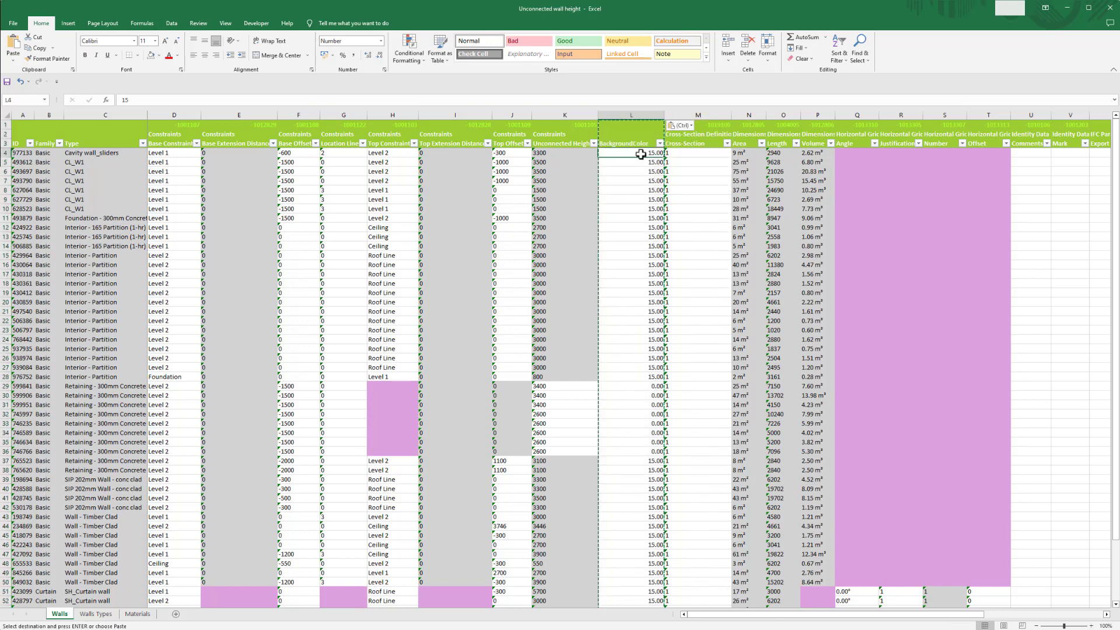
left_click(7, 81)
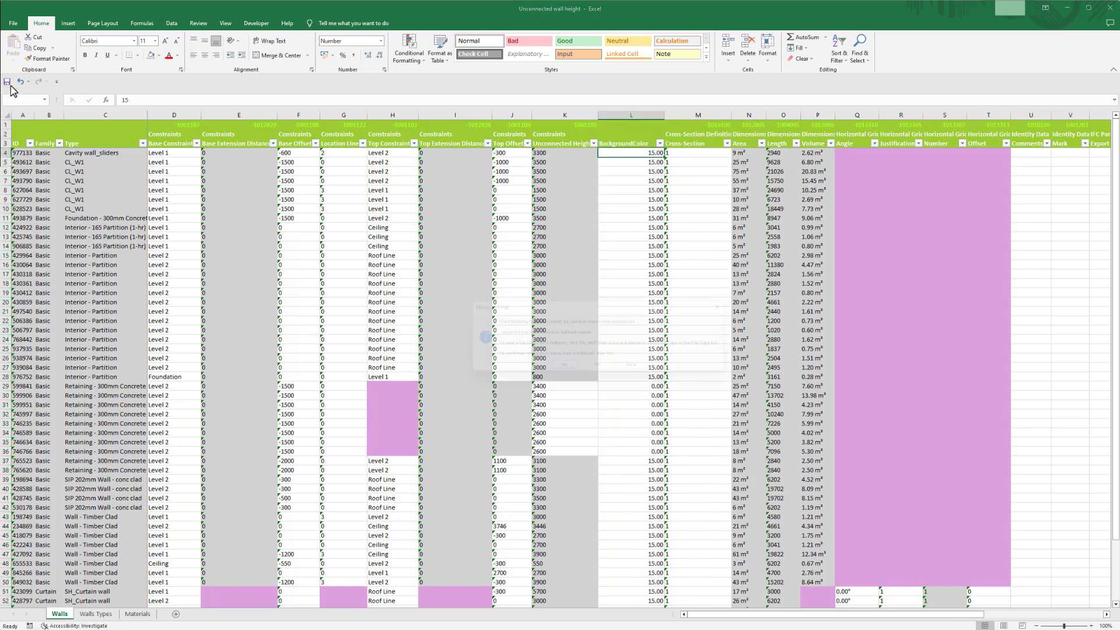
left_click(561, 371)
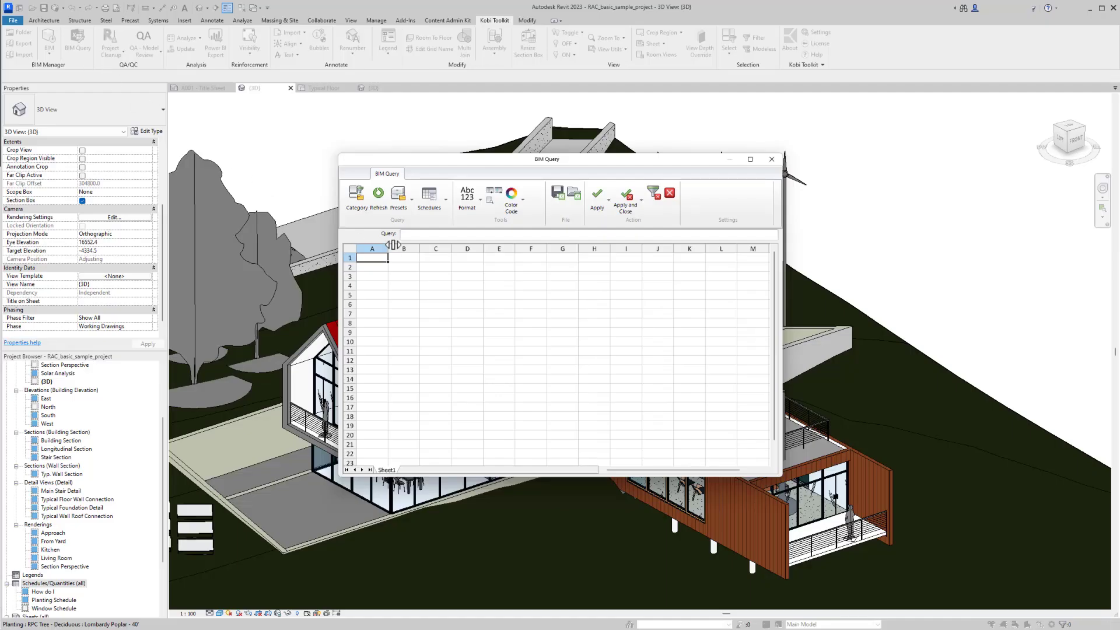
- Back in Revit, load the saved Unconnected wall height workbook into BIM Query and bring up its BackgroundColor column
left_click(574, 195)
double_click(573, 272)
left_click_drag(611, 472, 644, 471)
- Generate a colour code from the BackgroundColor column, and apply it to the walls in the model while closing BIM Query
left_click(651, 243)
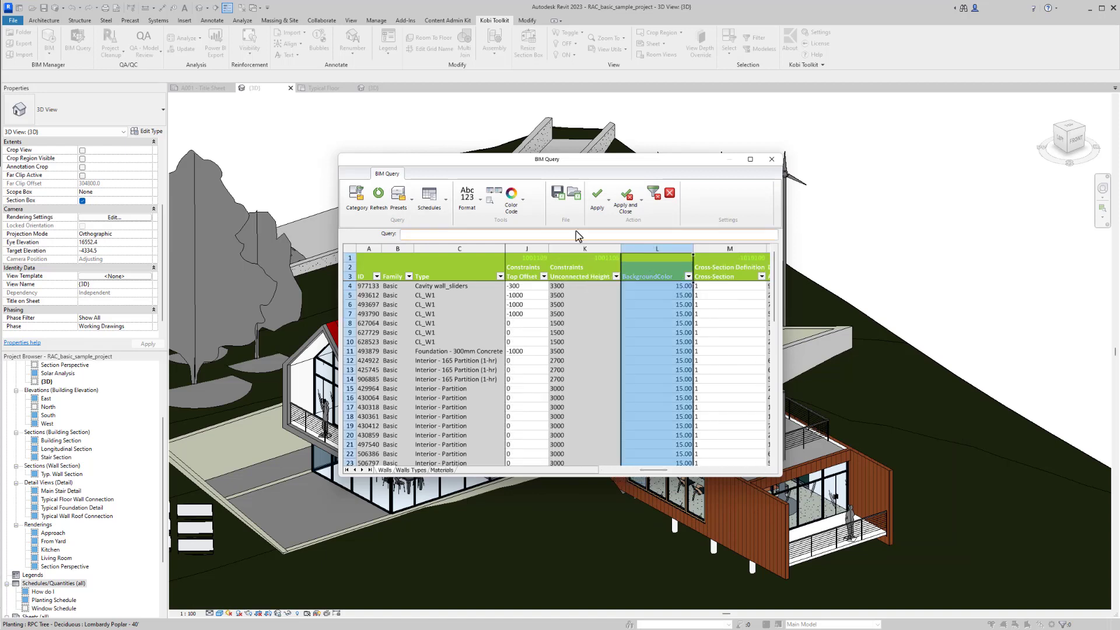
left_click(521, 201)
left_click(532, 236)
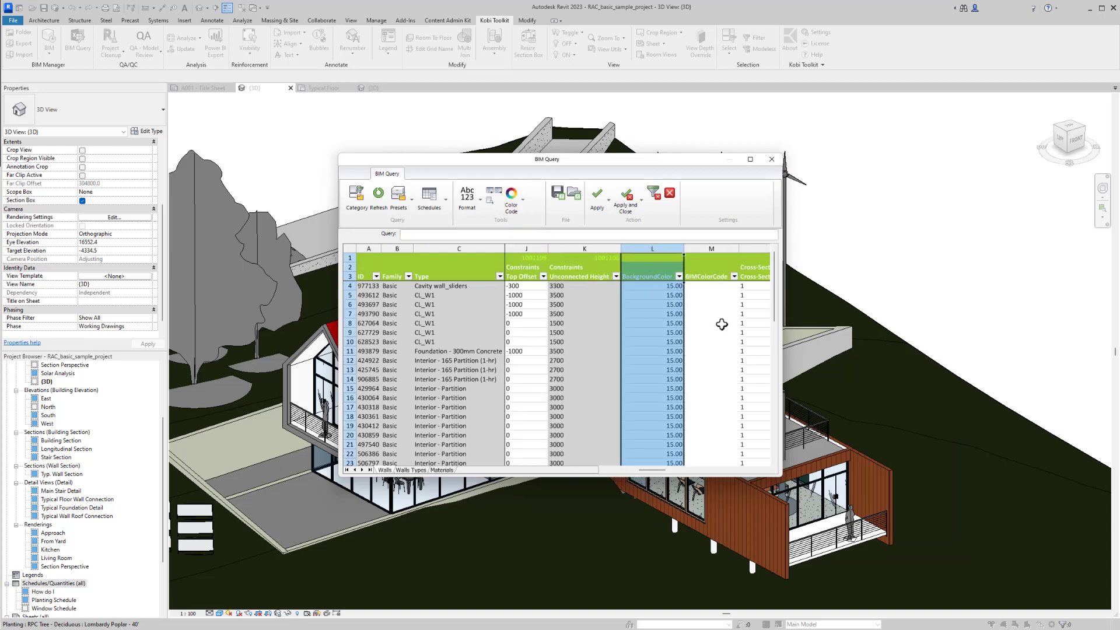
scroll(721, 324, "down", 7)
left_click(626, 199)
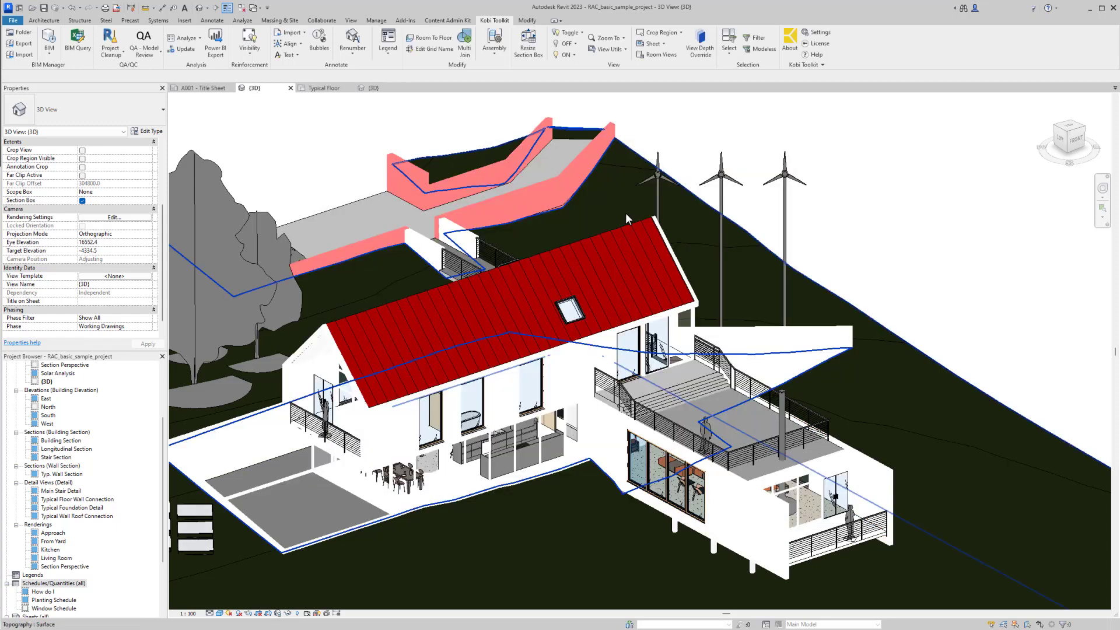
middle_click_drag(595, 210, 714, 255)
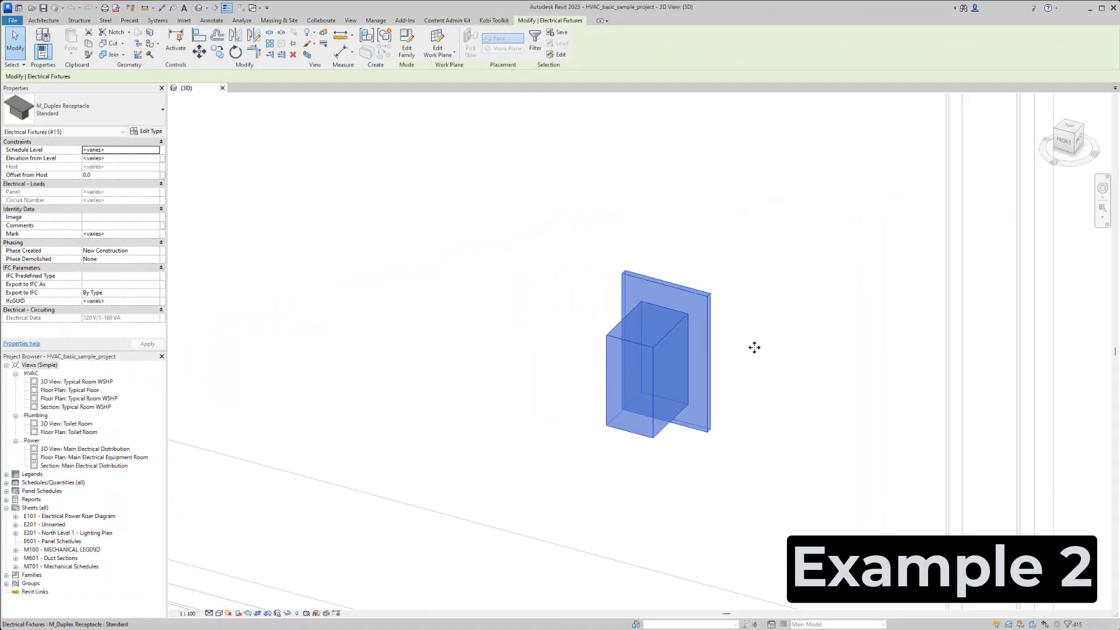
- In the HVAC sample project, run a BIM Query on the selected M_Duplex Receptacle electrical fixtures
scroll(752, 348, "down", 5)
scroll(607, 183, "down", 3)
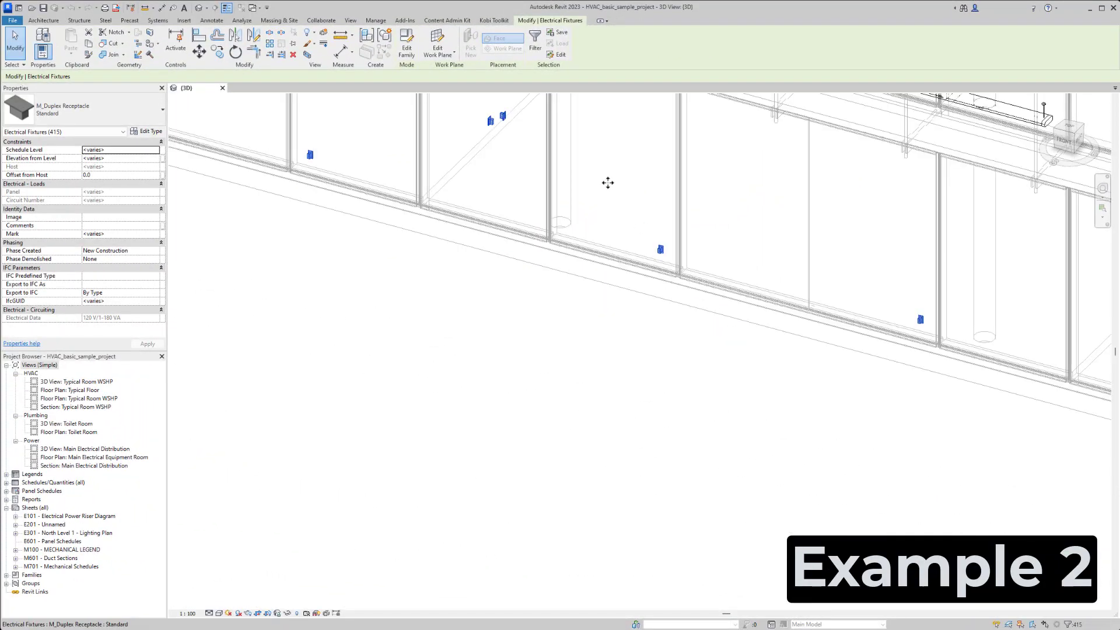
scroll(607, 182, "down", 5)
scroll(616, 499, "down", 3)
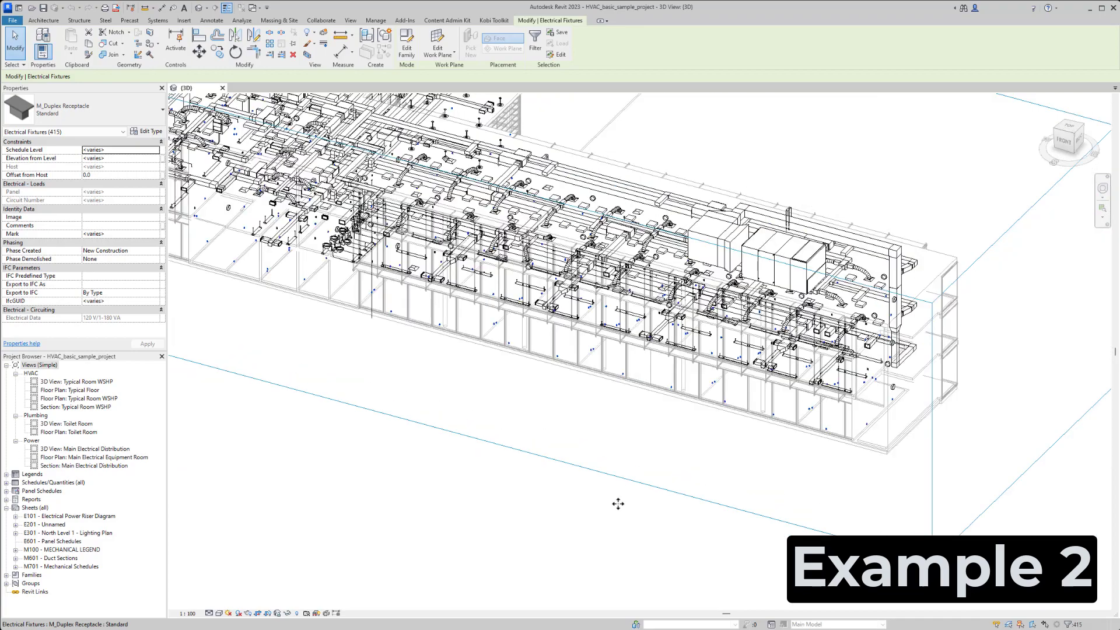
scroll(618, 503, "down", 3)
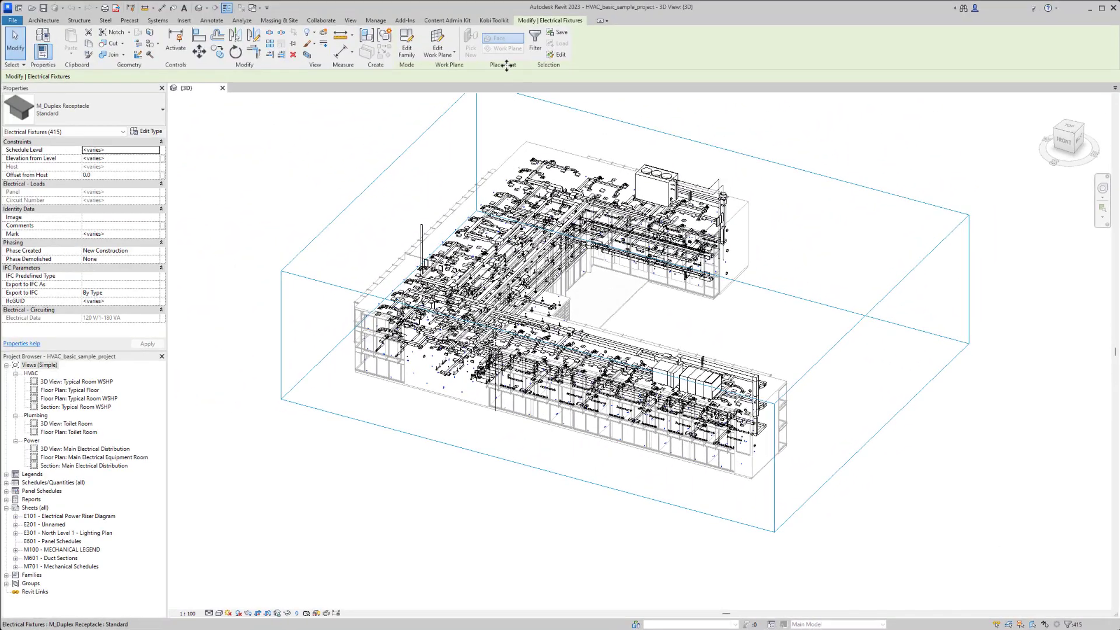
left_click(493, 20)
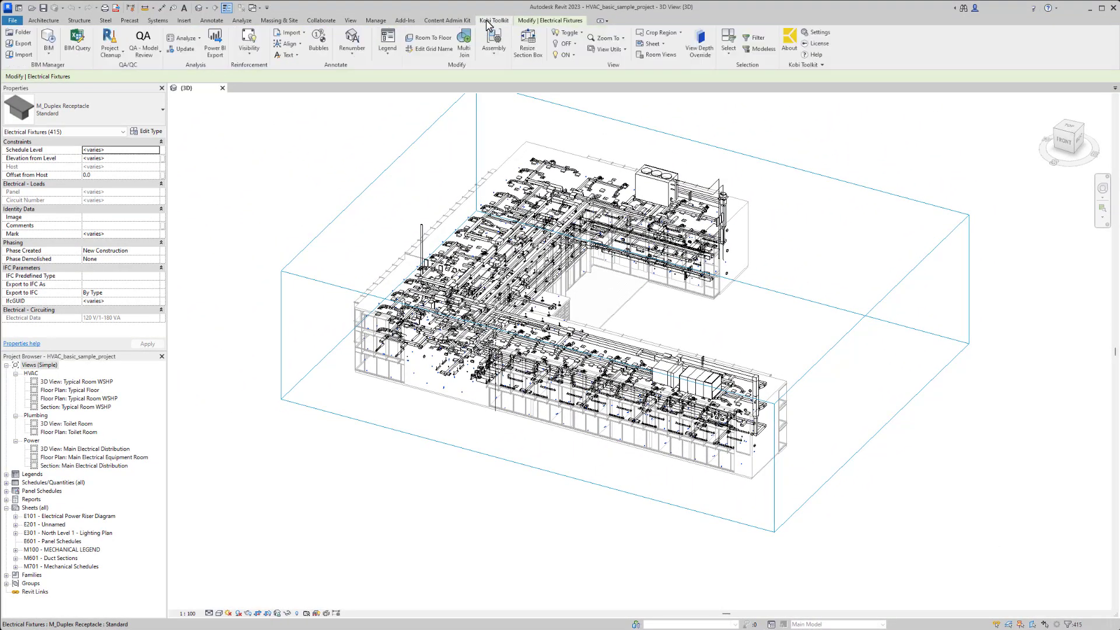
left_click(77, 52)
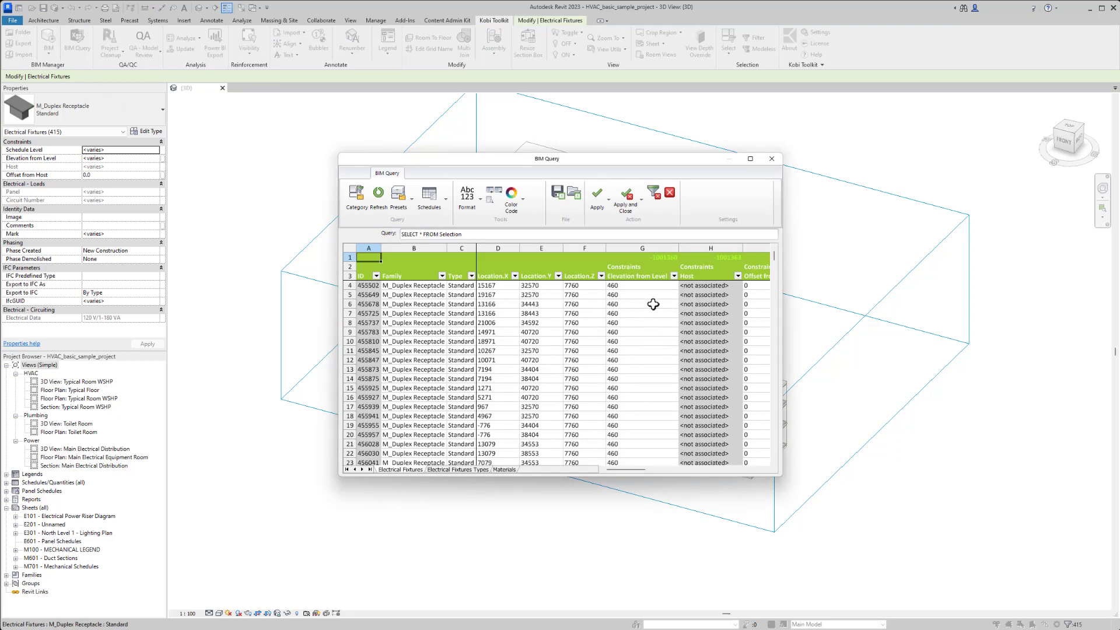
- Review the receptacles' Elevation from Level values in BIM Query, and save the table as the Excel workbook Electrical Fixtures in Example Folder
scroll(650, 297, "down", 20)
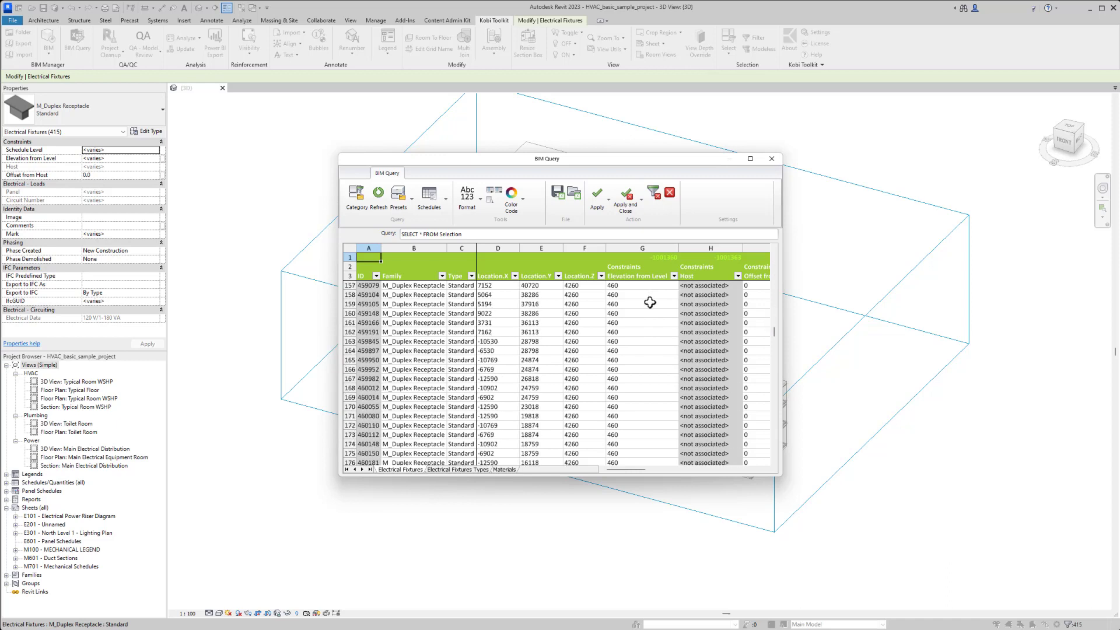
scroll(648, 323, "down", 18)
left_click_drag(646, 405, 647, 437)
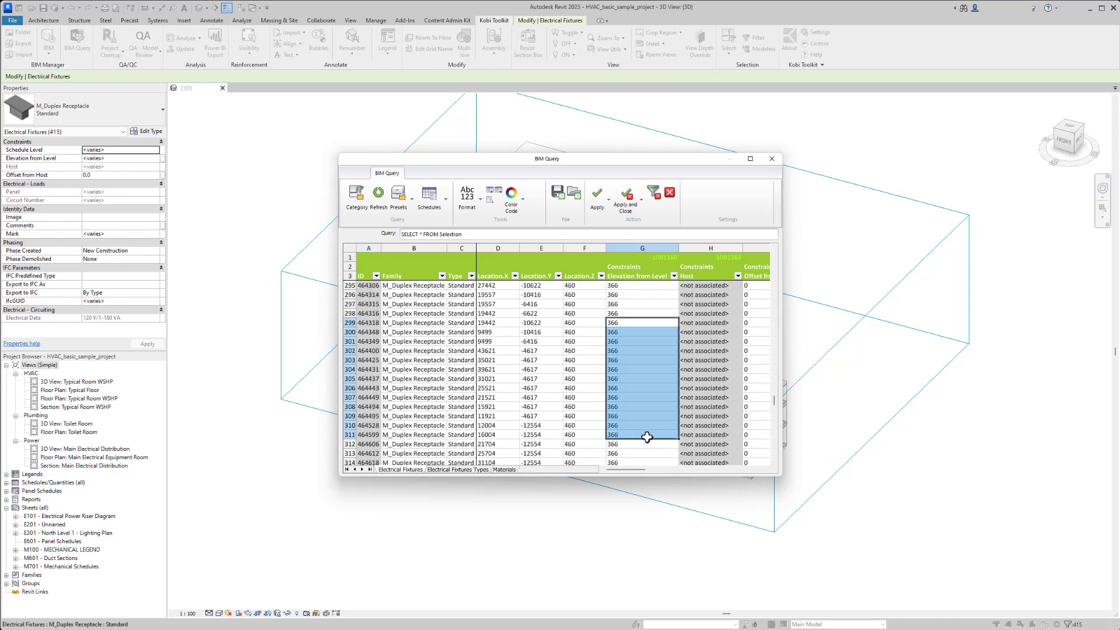
left_click(648, 451)
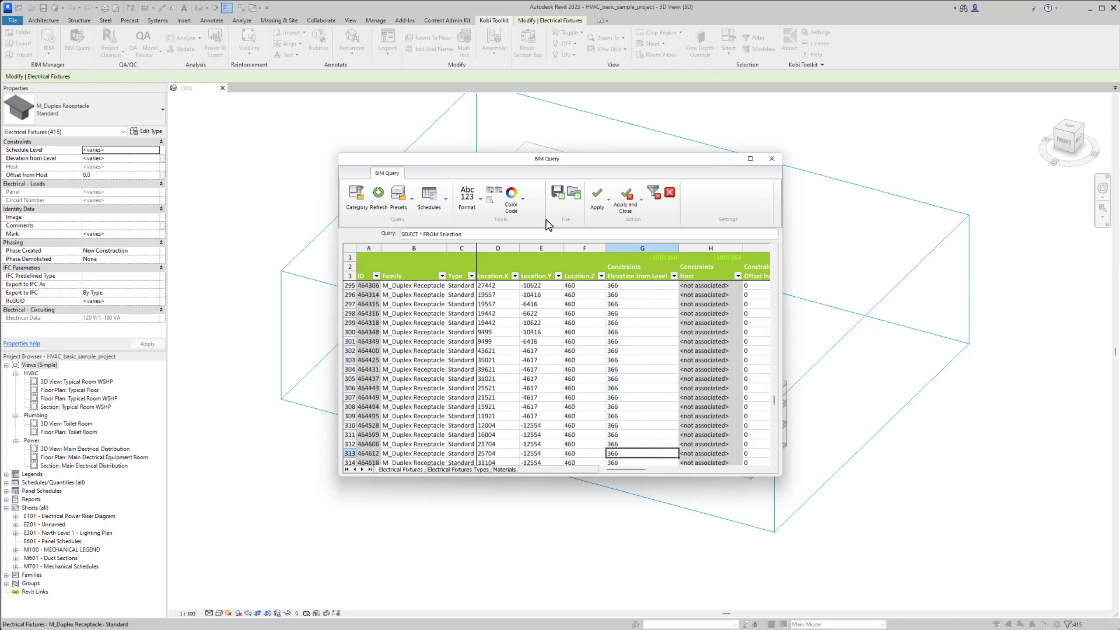
left_click(557, 198)
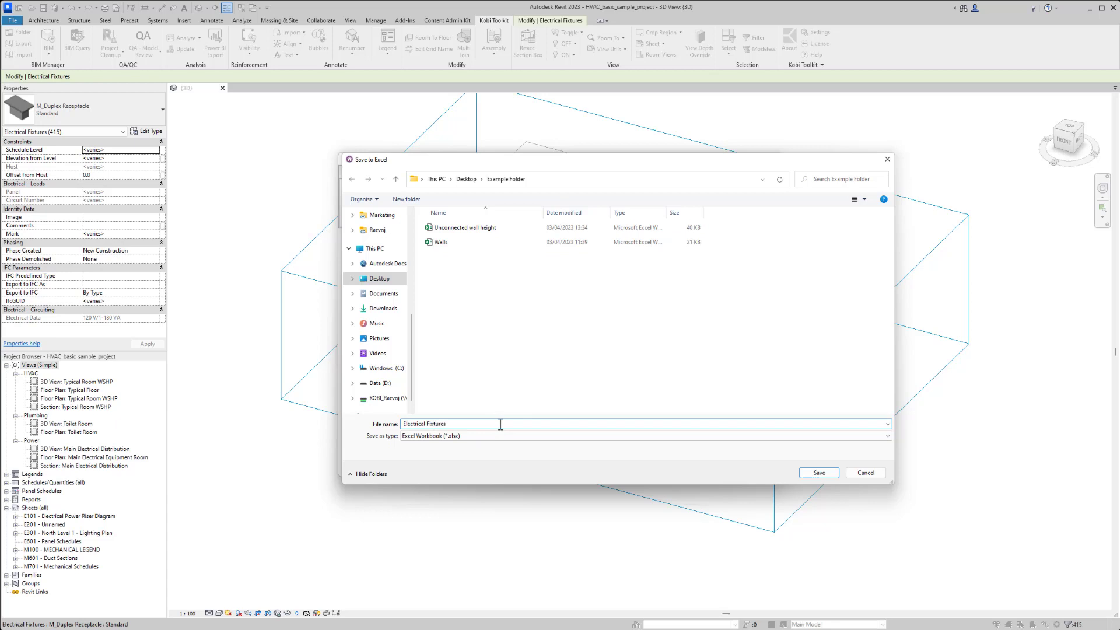
left_click(819, 473)
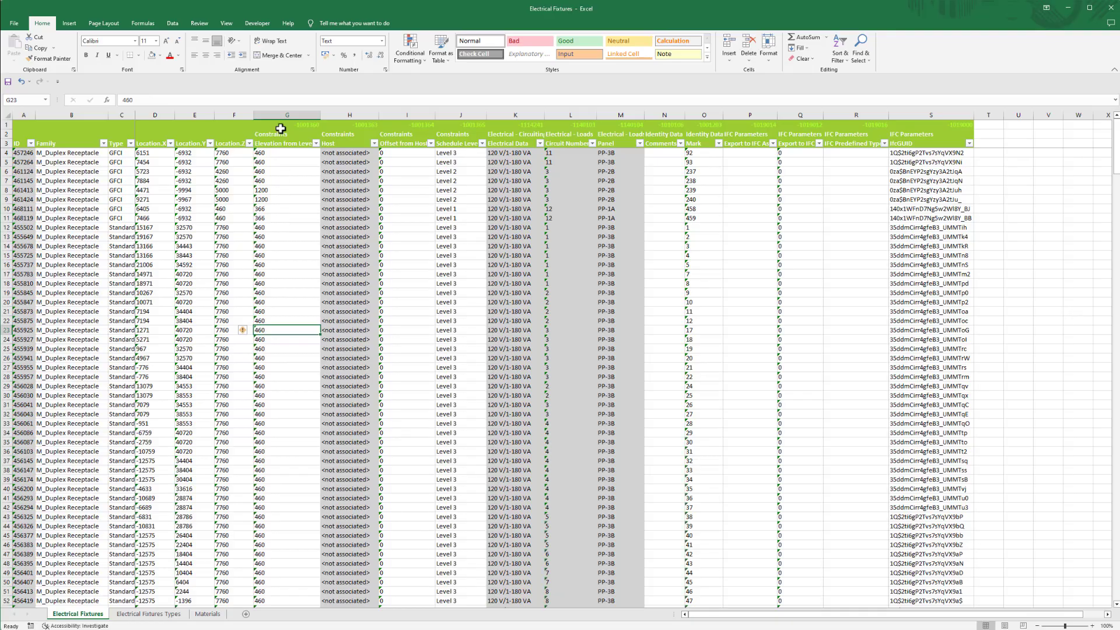
- In Excel, convert the text values in the Elevation from Level column to numbers
left_click(283, 116)
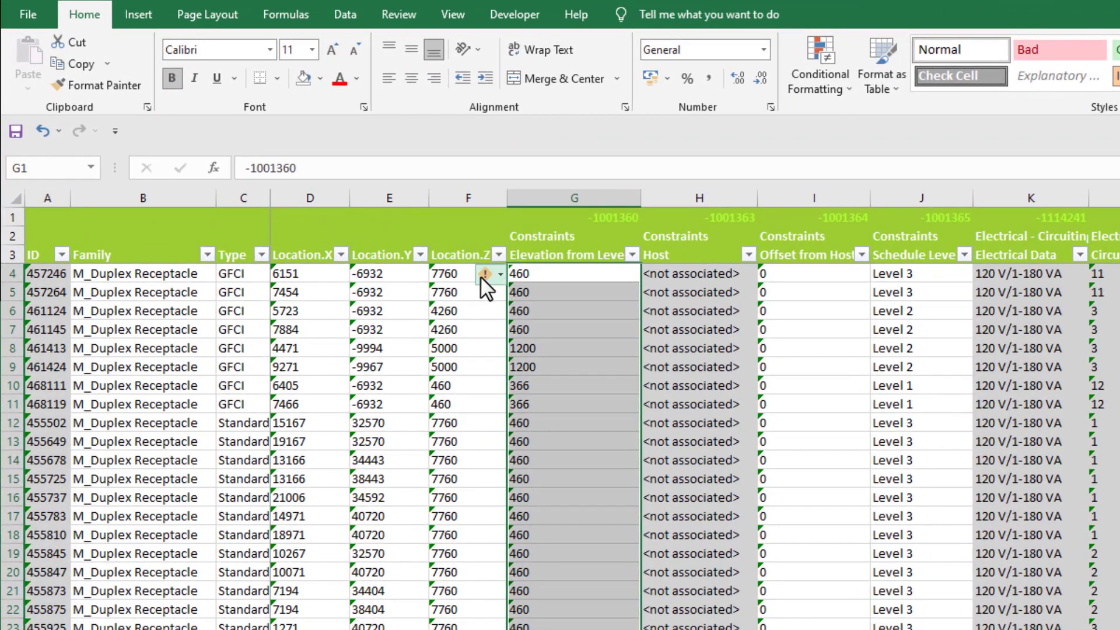
left_click(500, 274)
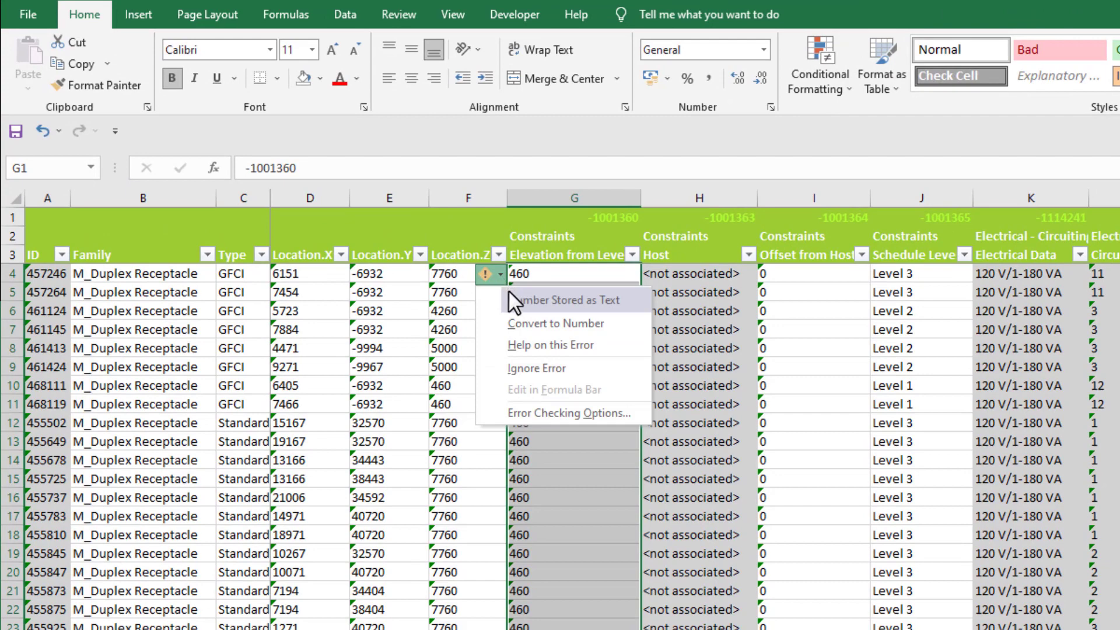
left_click(611, 324)
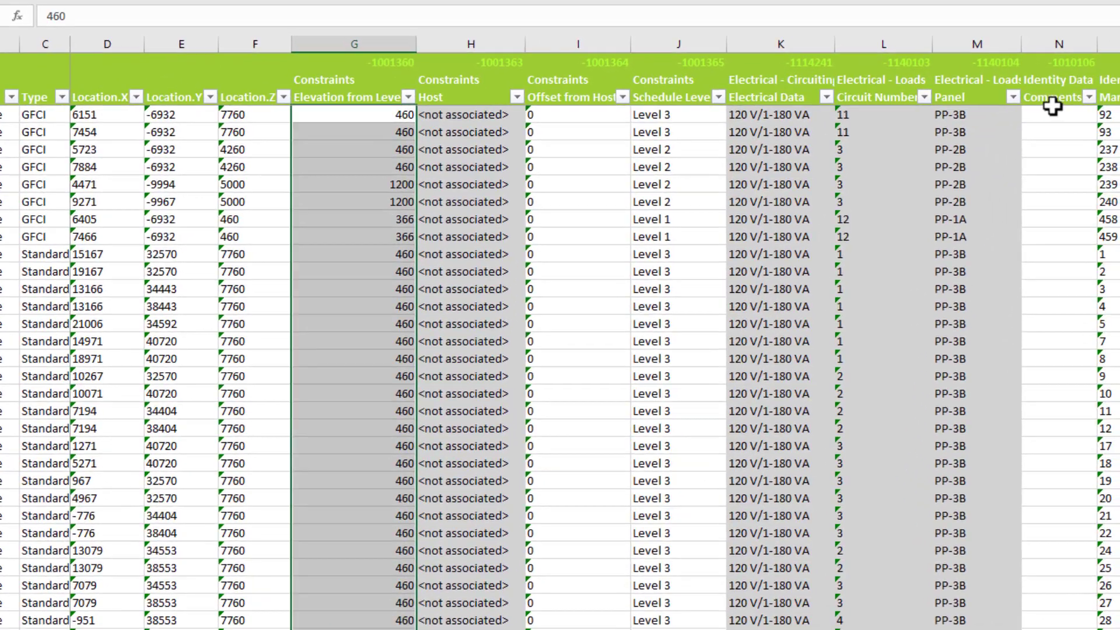
- Enter the formula =IF(G4>400,"","Wrong Height") in the first data cell of the Comments column
left_click(1049, 114)
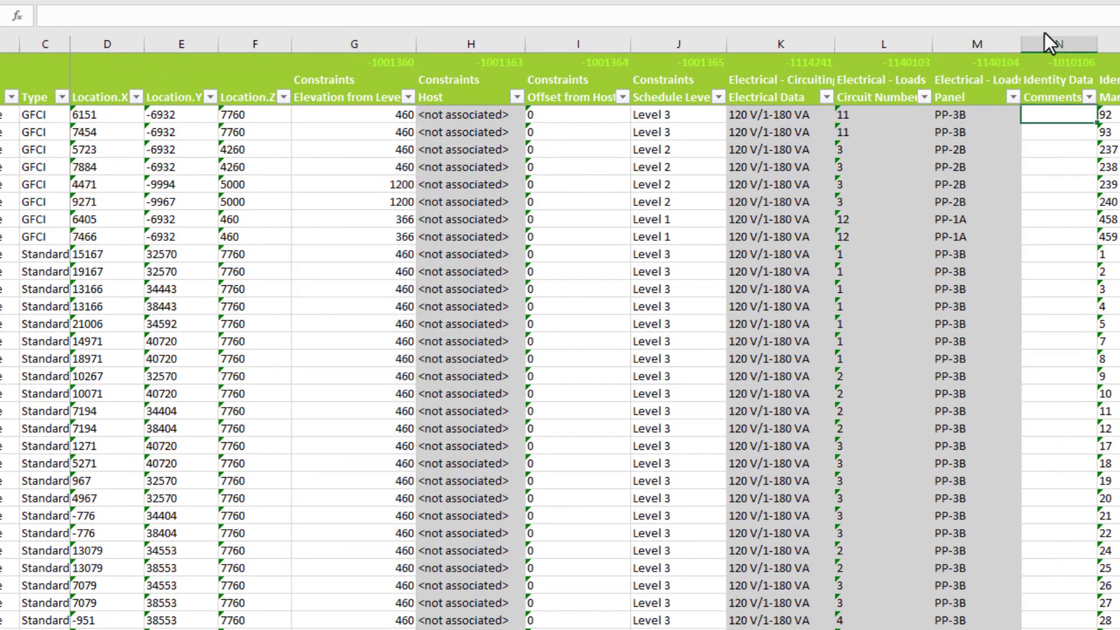
type("=if(")
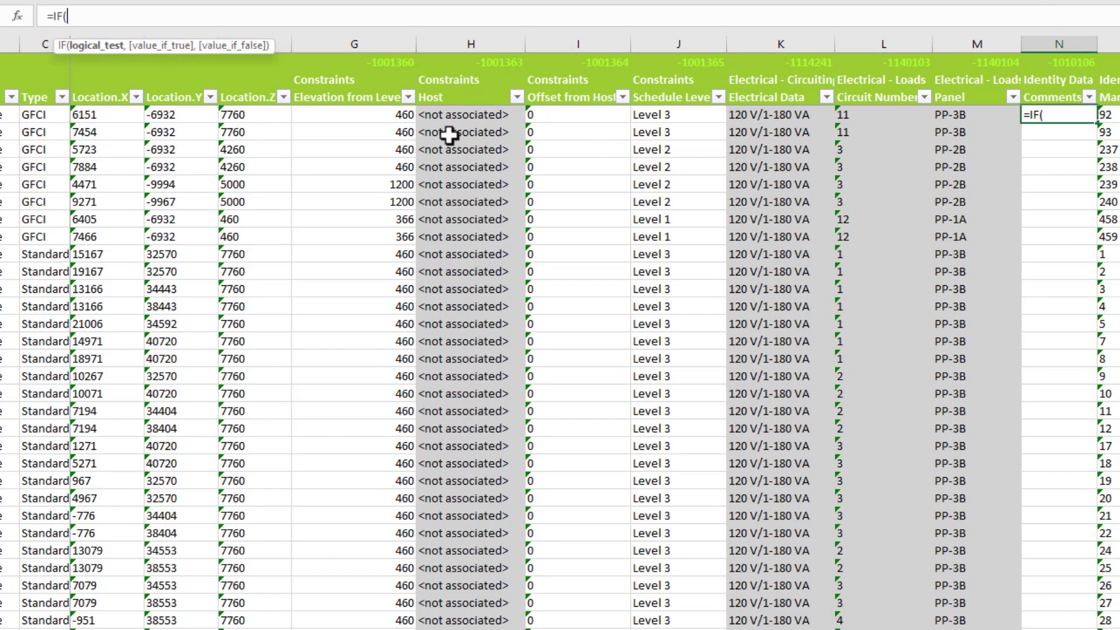
left_click(392, 114)
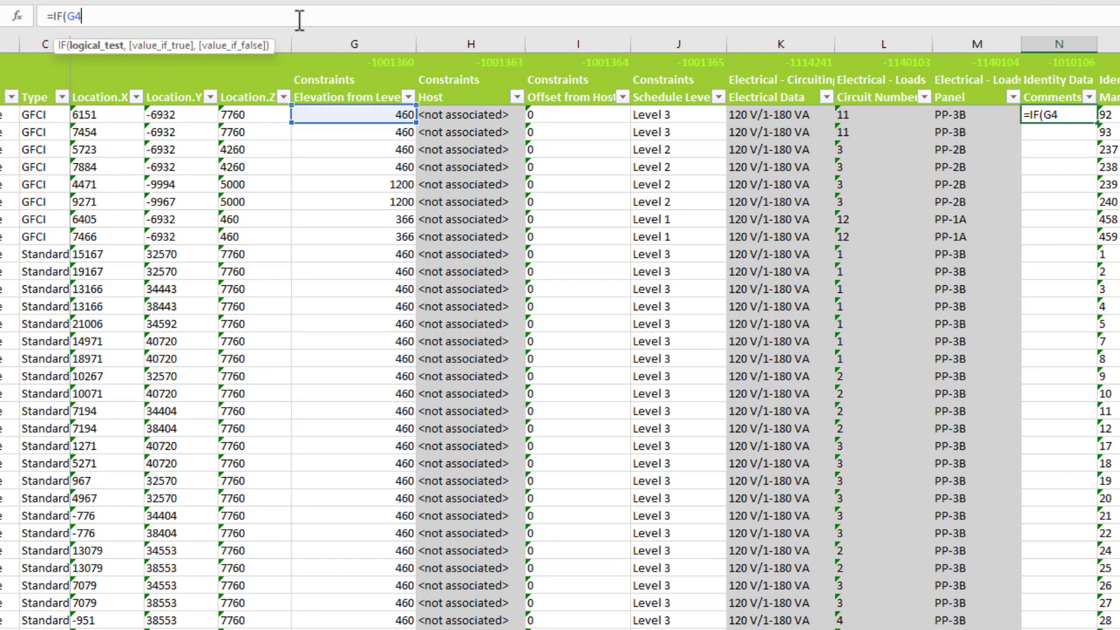
type(">400,")
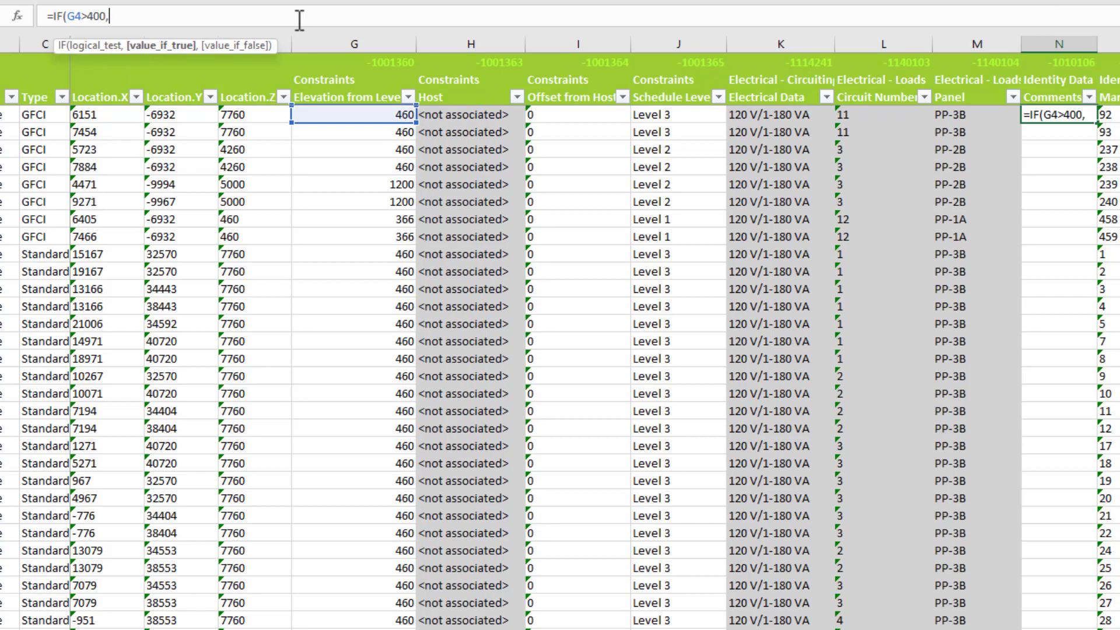
type("\"\",\"")
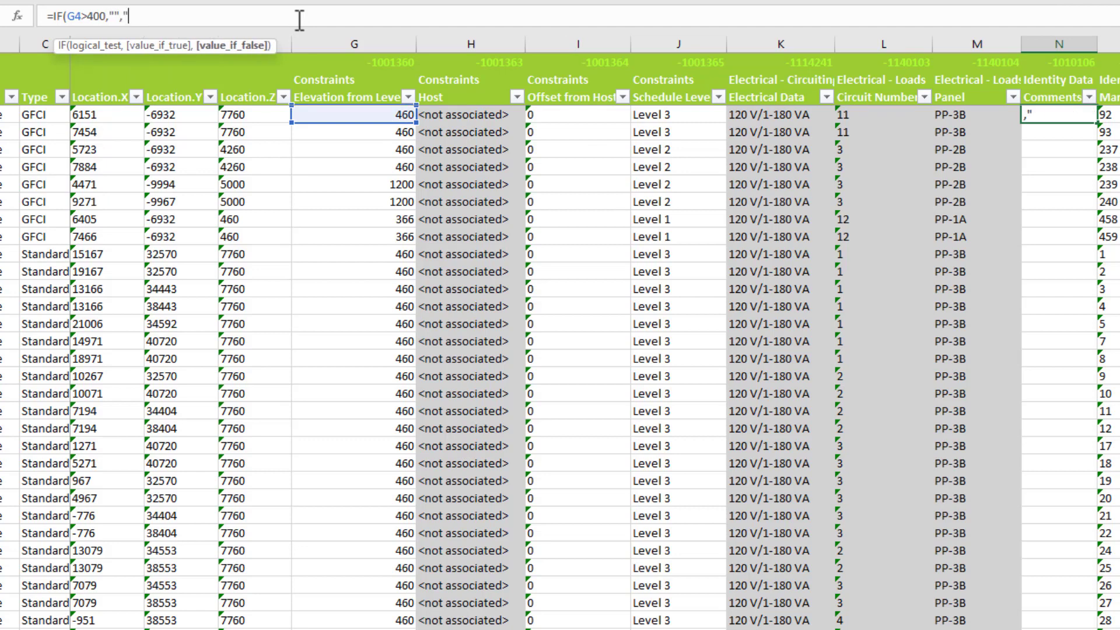
type("Wrong Heigh")
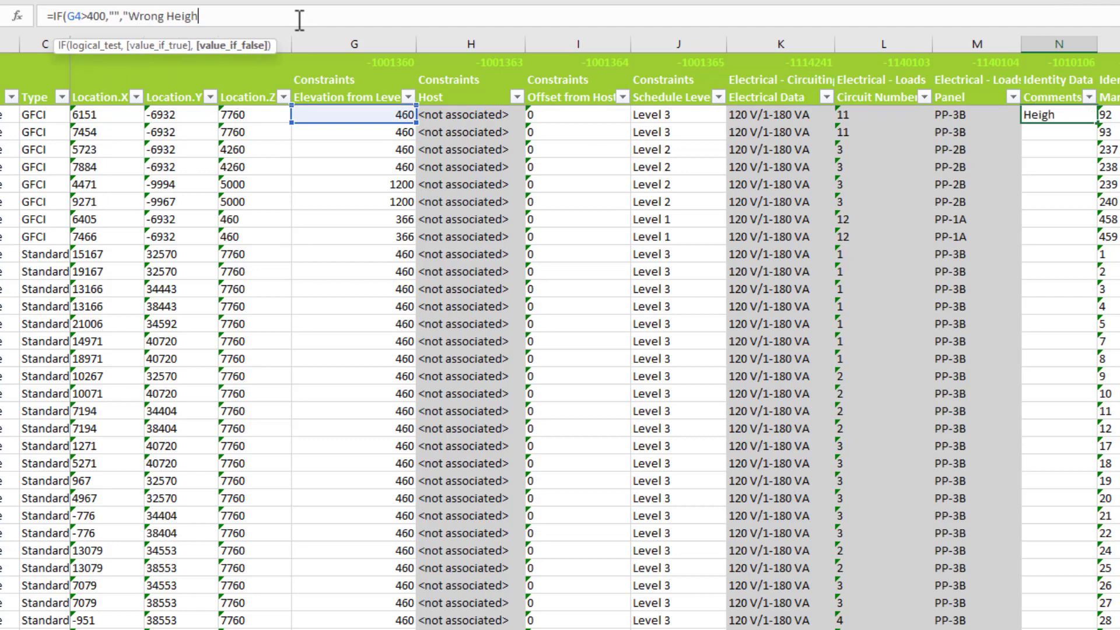
type("t\")")
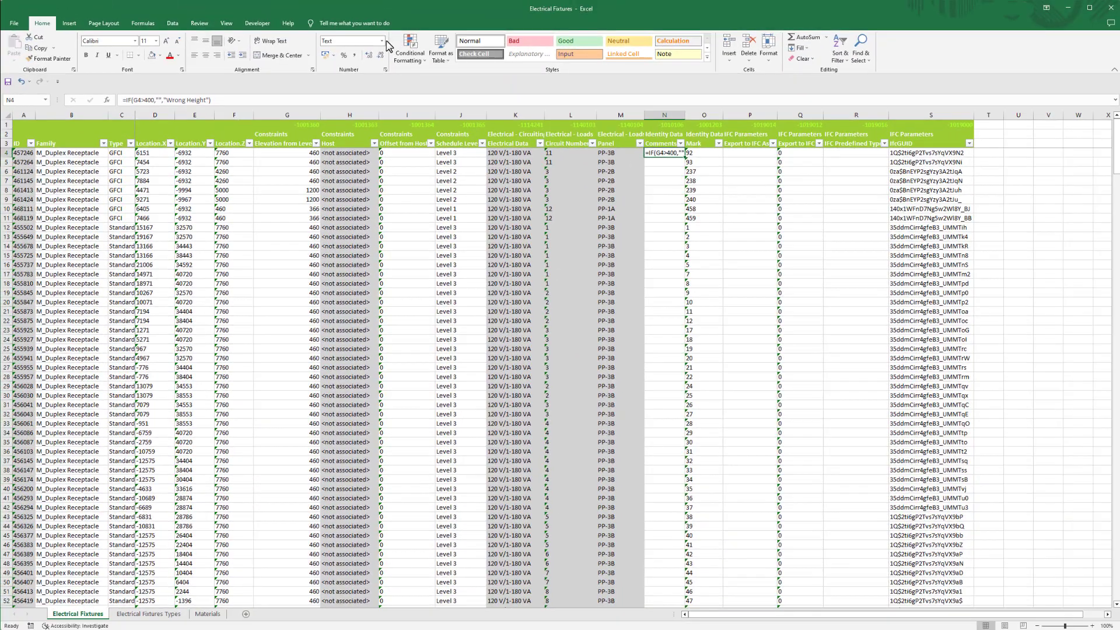
- Change the Comments formula cell's number format to General and re-enter its formula so that it calculates
left_click(414, 11)
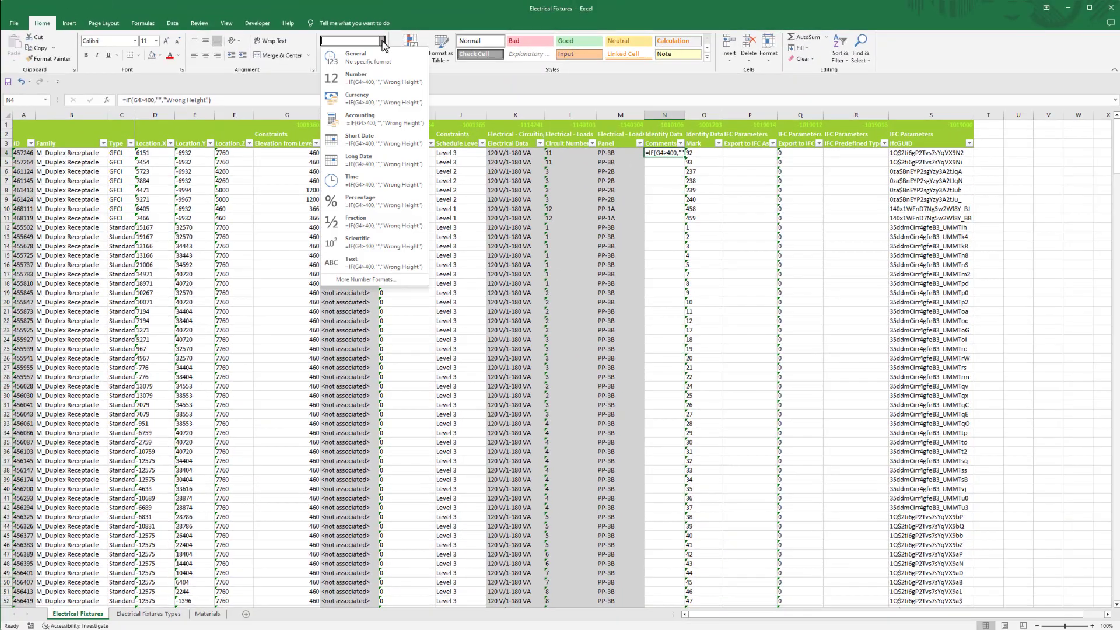
left_click(385, 63)
left_click(376, 104)
key("Return")
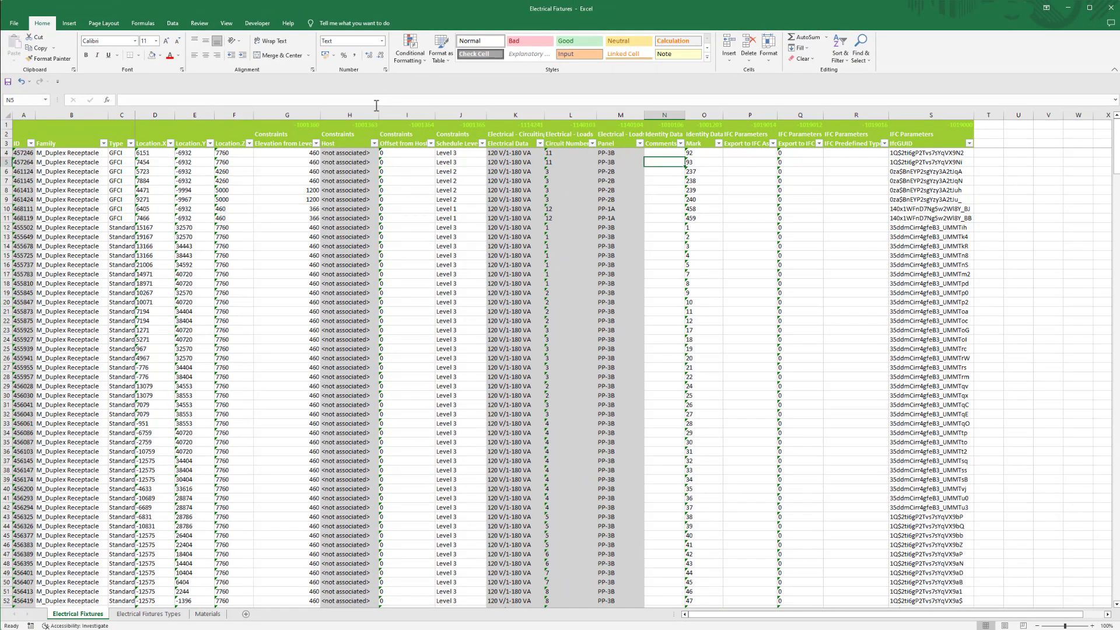
- Fill the height-check formula down the whole Comments column and check the results in the lower rows
left_click(677, 152)
double_click(684, 157)
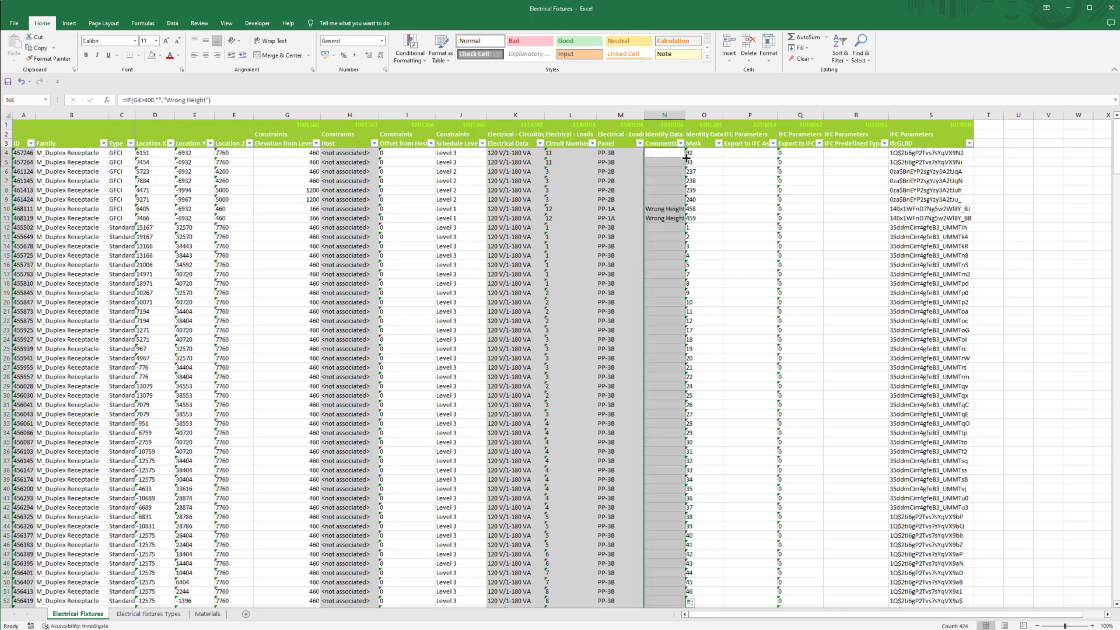
scroll(671, 168, "down", 20)
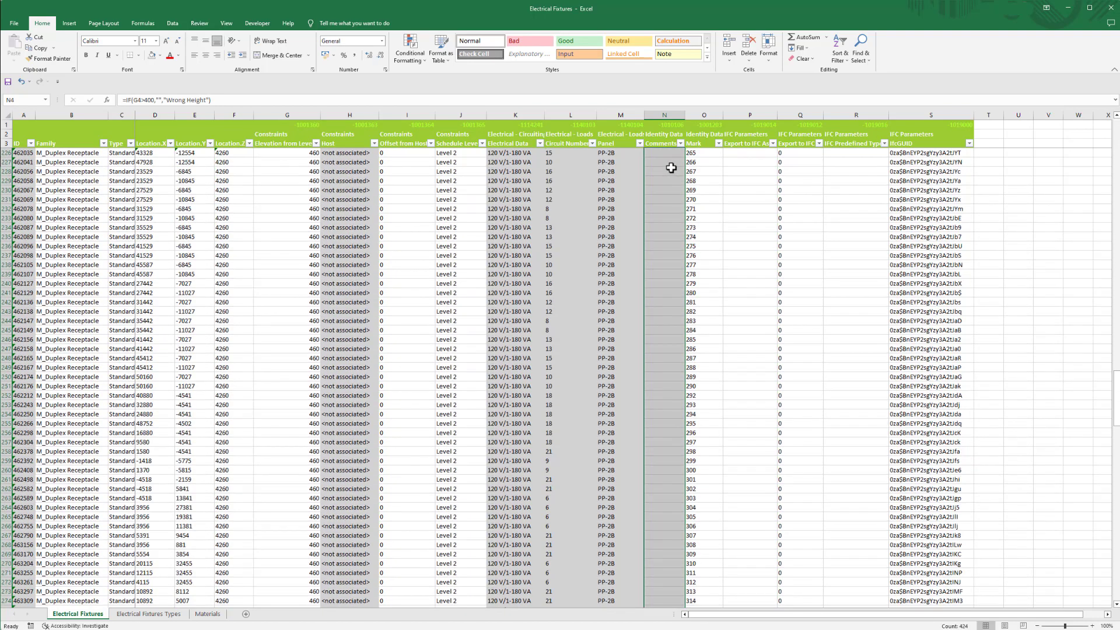
scroll(671, 168, "down", 15)
left_click(672, 208)
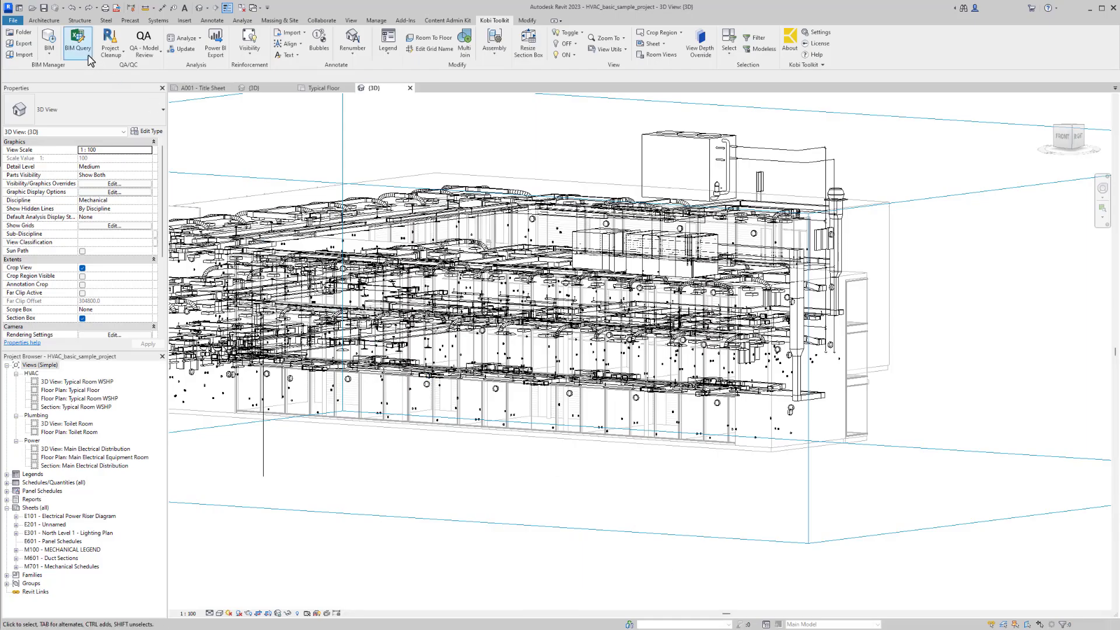
- Back in Revit, load the Electrical Fixtures workbook into BIM Query, and enlarge the window to bring up the Comments column
left_click(90, 57)
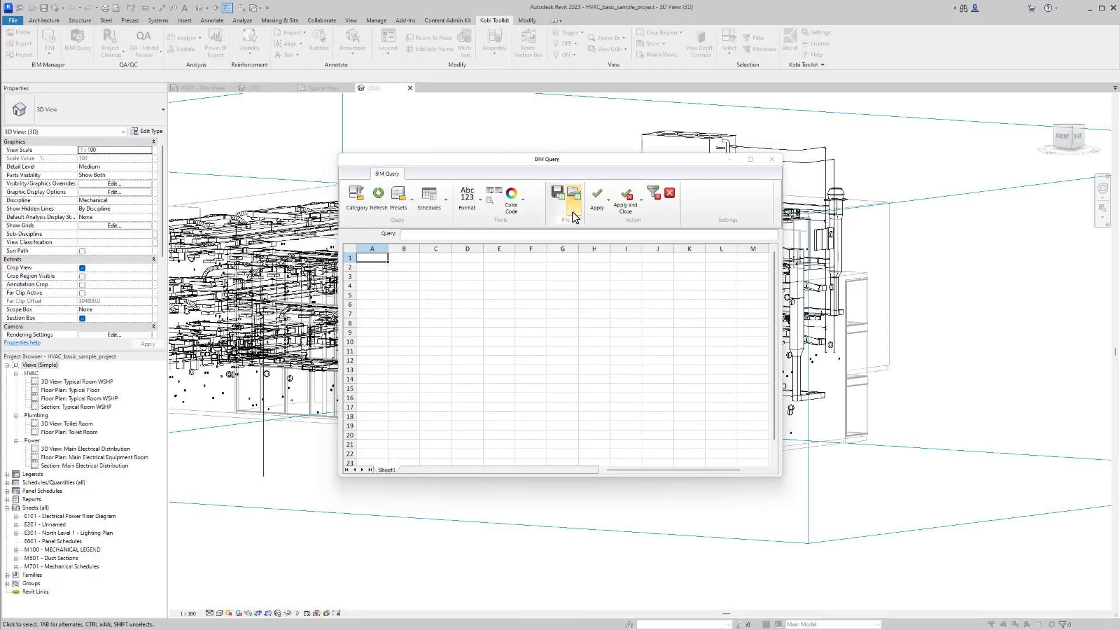
left_click(573, 198)
double_click(565, 271)
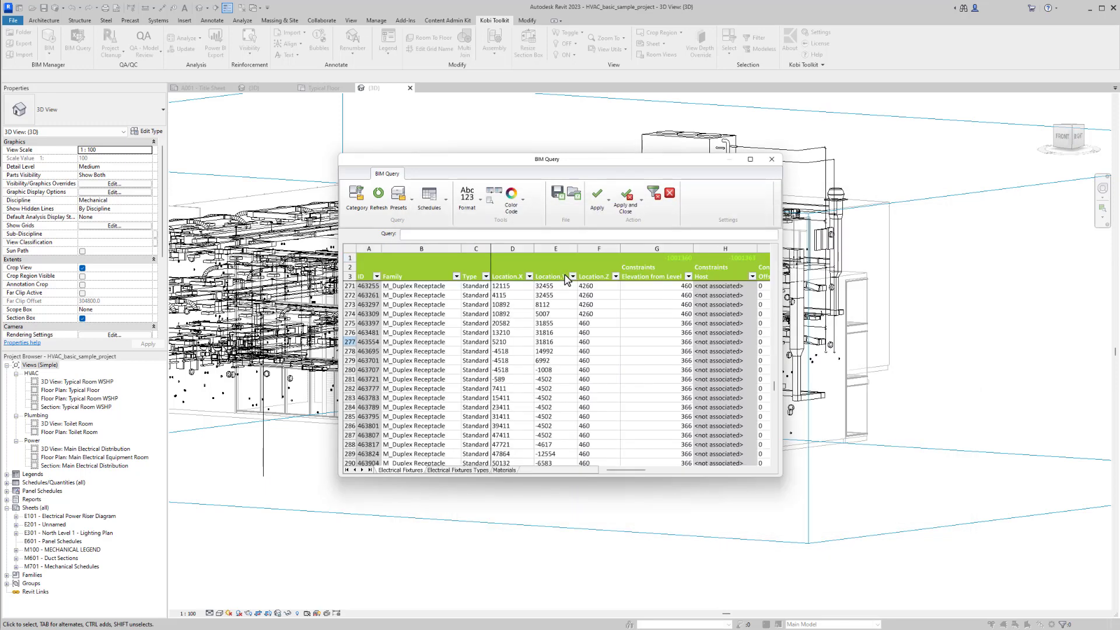
left_click_drag(782, 476, 1038, 581)
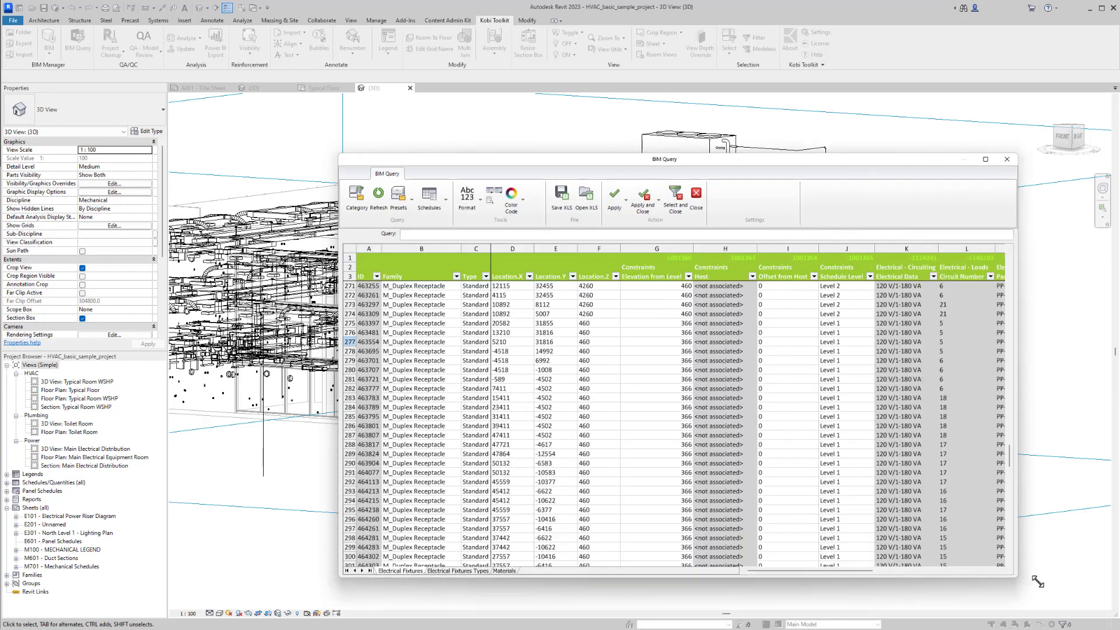
left_click_drag(790, 579, 852, 579)
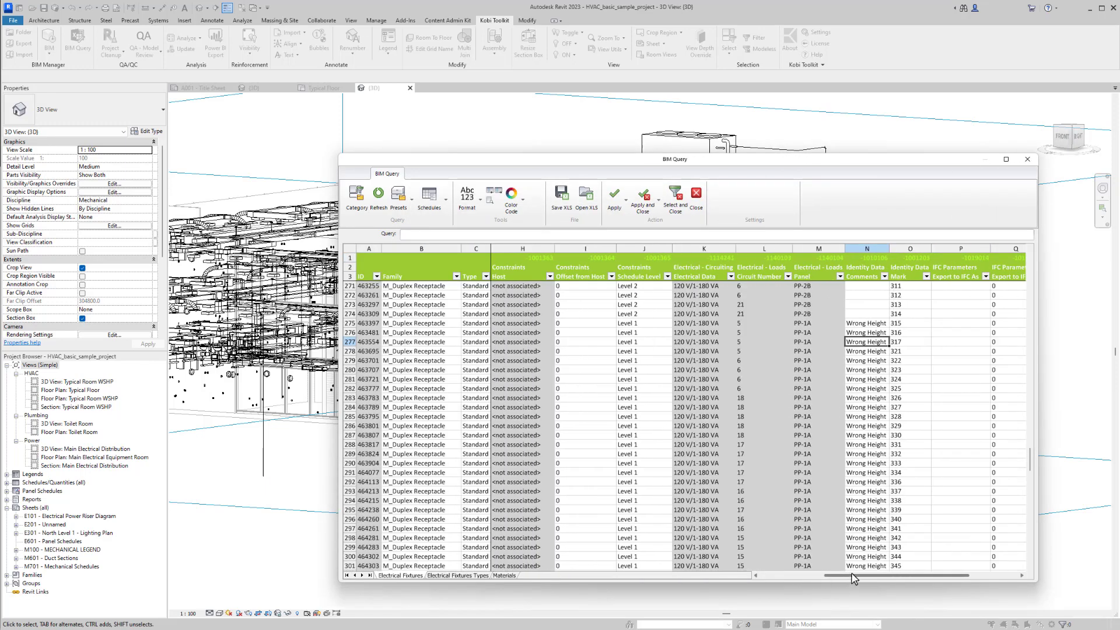
- Generate a colour code from the Comments column, and apply it to the receptacles in the model while closing BIM Query
left_click(870, 241)
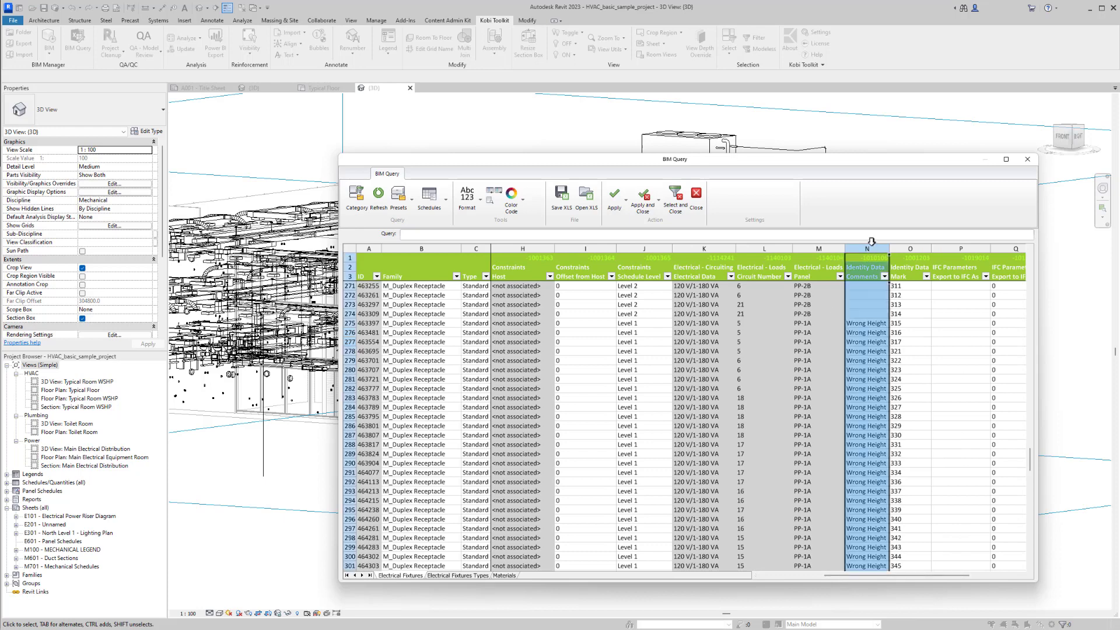
left_click(524, 202)
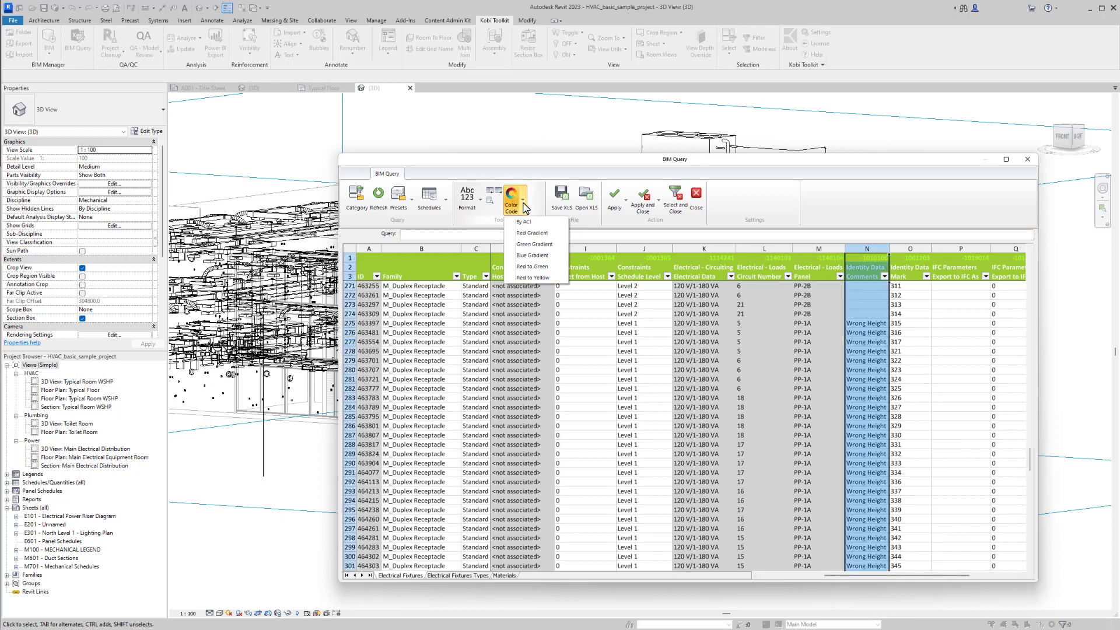
left_click(525, 222)
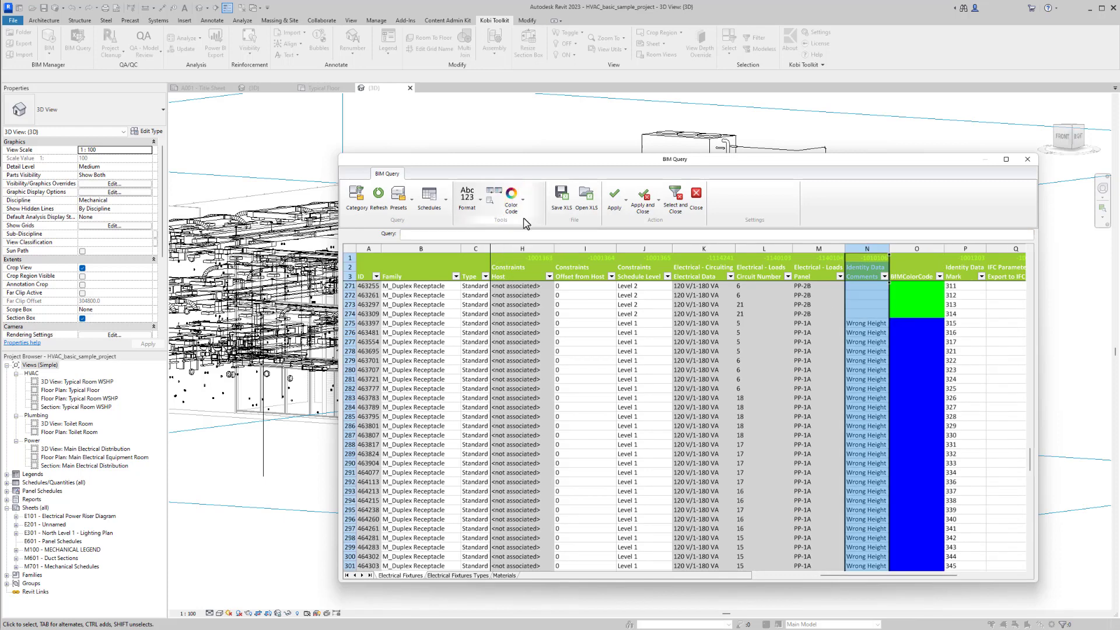
left_click(641, 213)
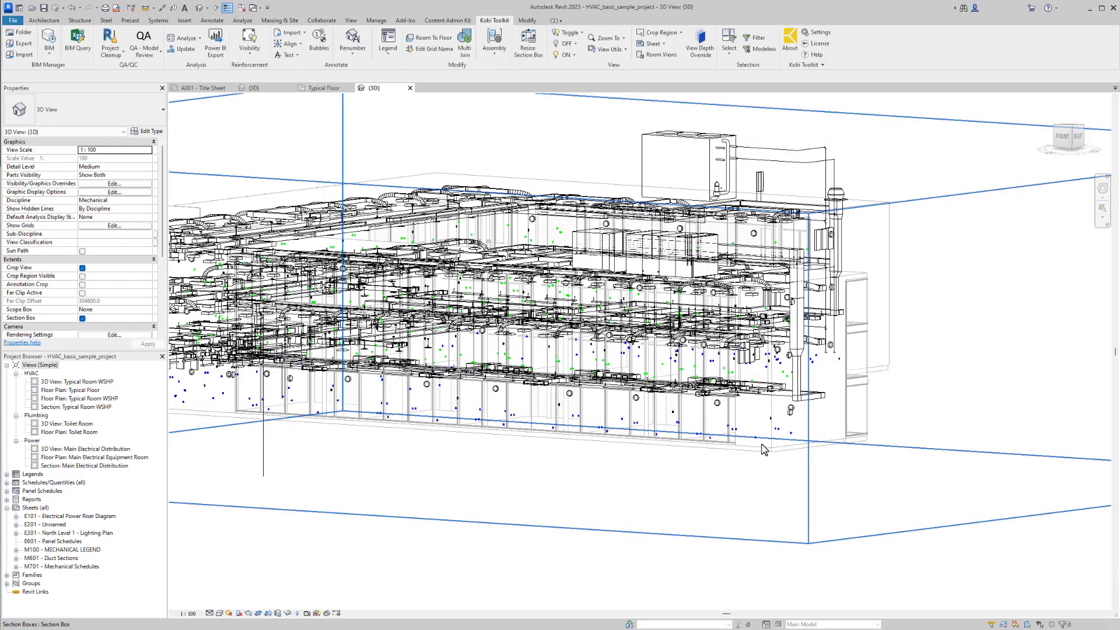
- Select one of the blue receptacles on the lowest level and examine its Comments property
scroll(758, 449, "up", 3)
scroll(758, 446, "up", 4)
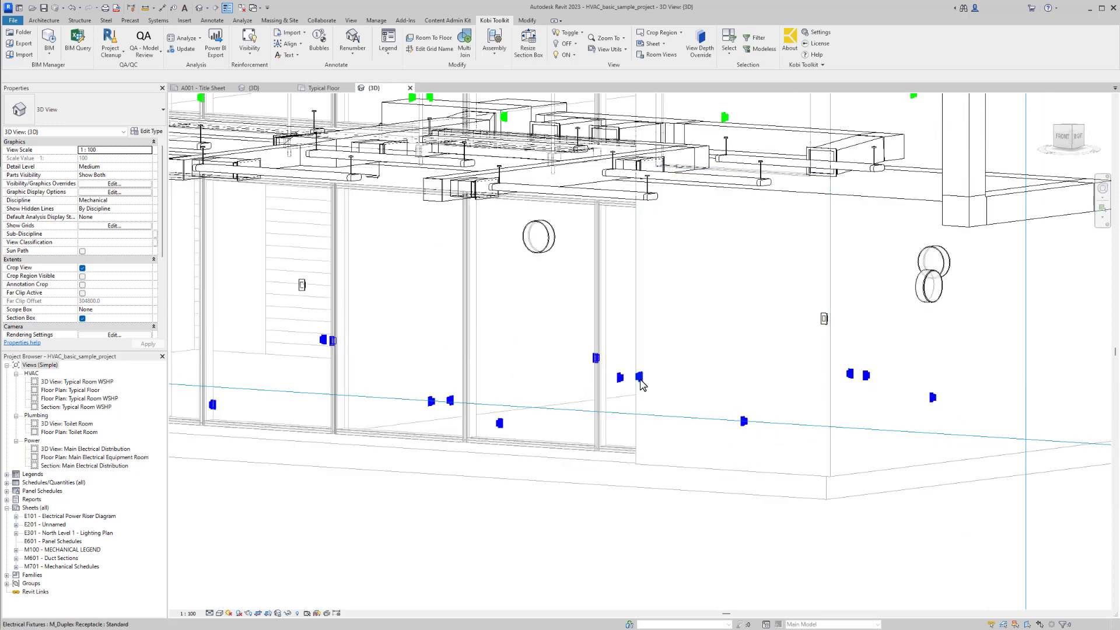
left_click(640, 379)
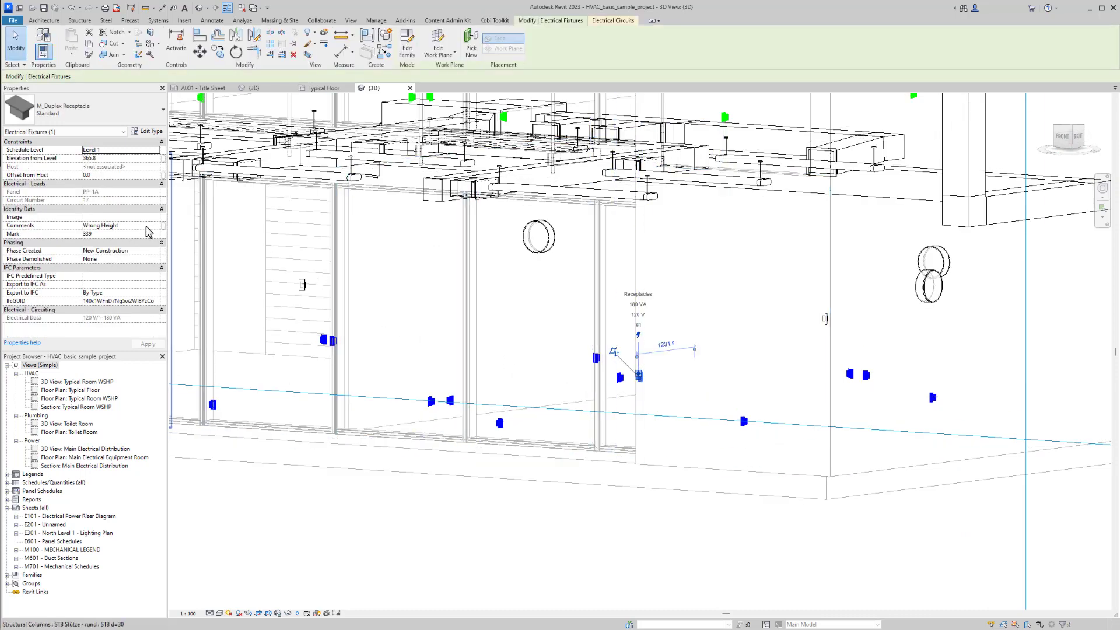
left_click(146, 228)
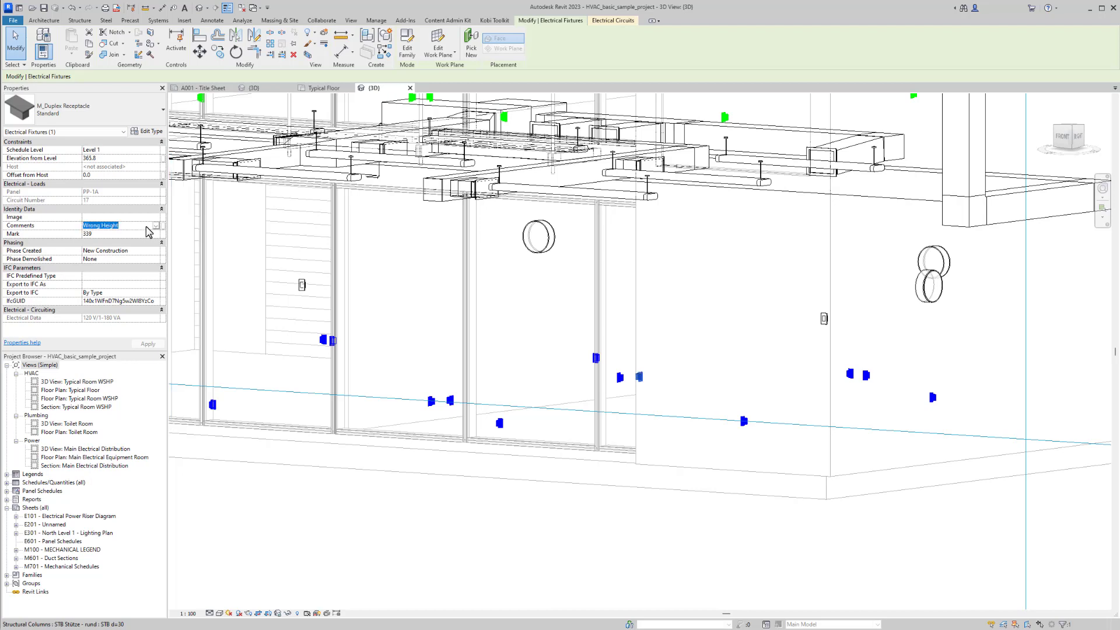
left_click(148, 227)
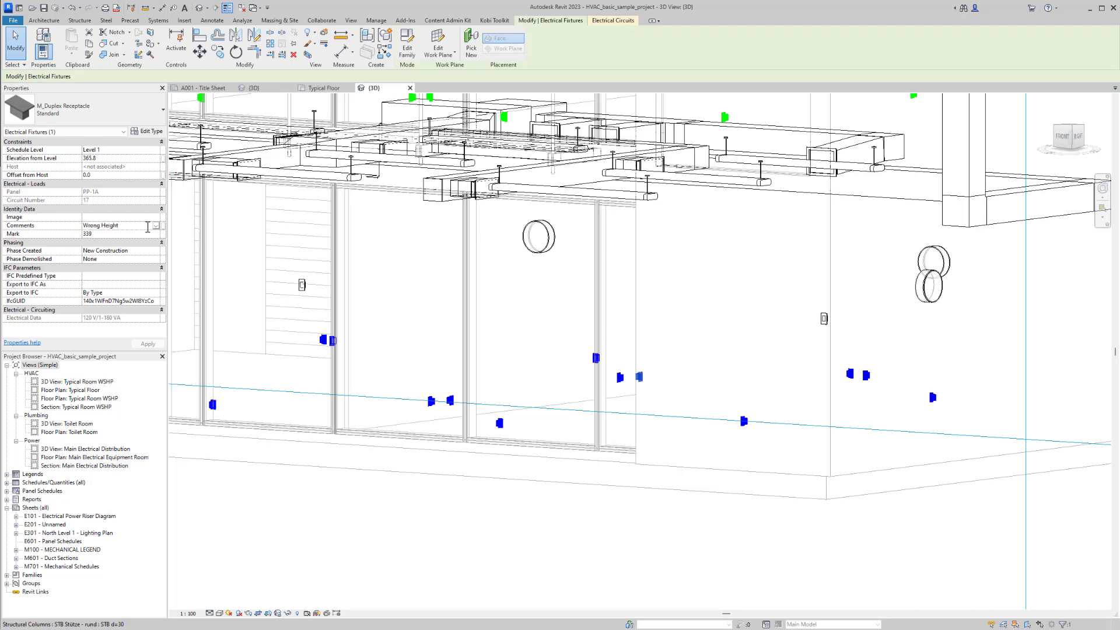